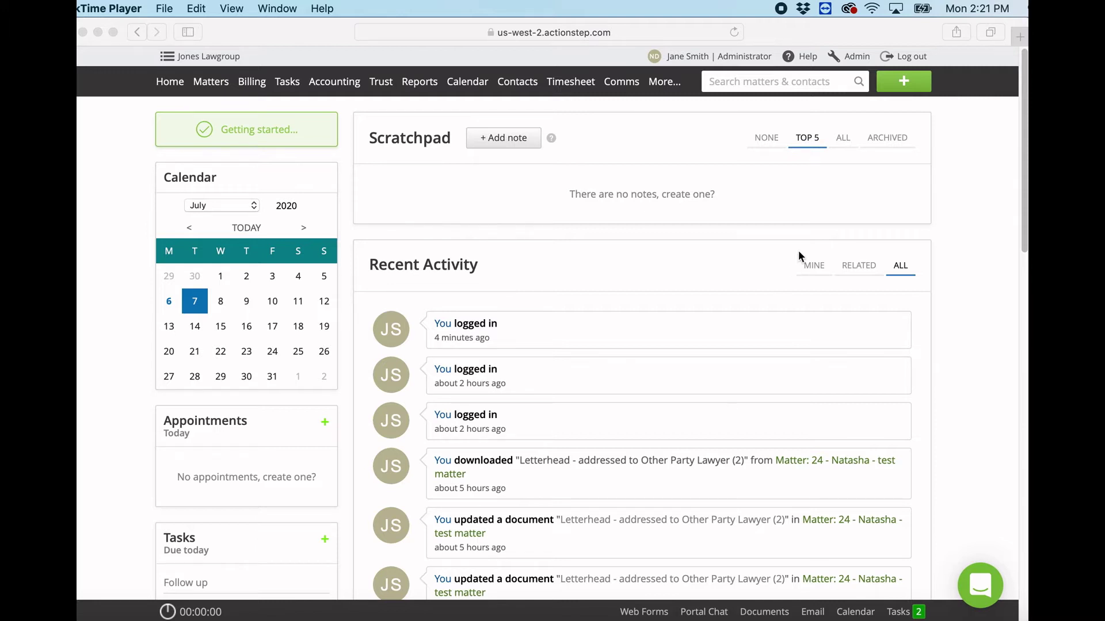
Step: Go to Actionstep's Admin area and open the Document assembly settings page
click(854, 60)
click(855, 58)
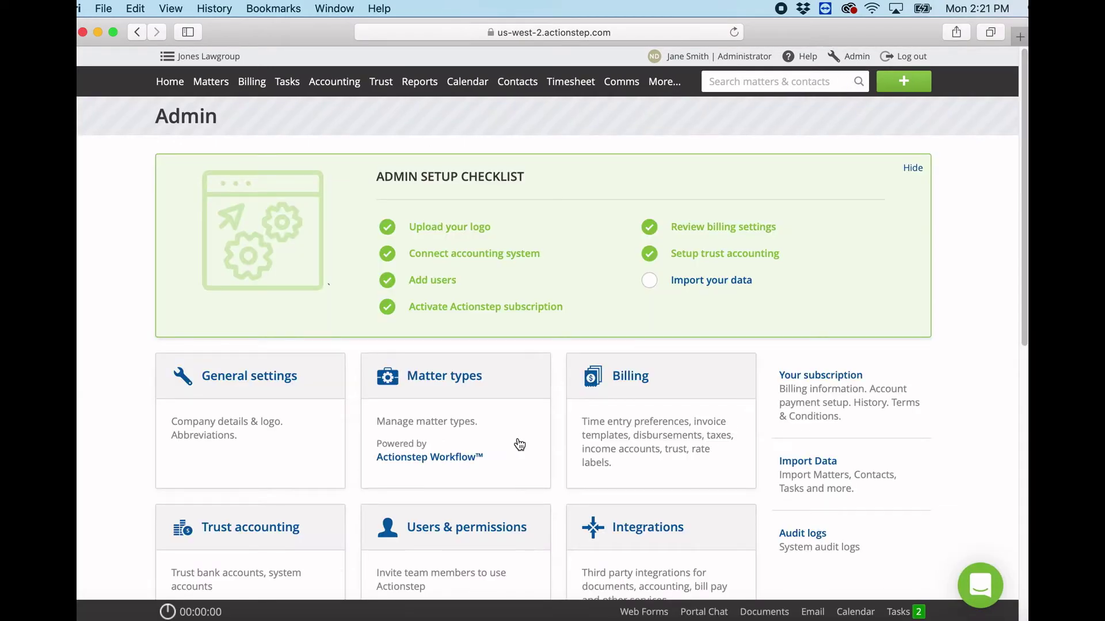
scroll(519, 445, down, 3)
scroll(519, 444, up, 2)
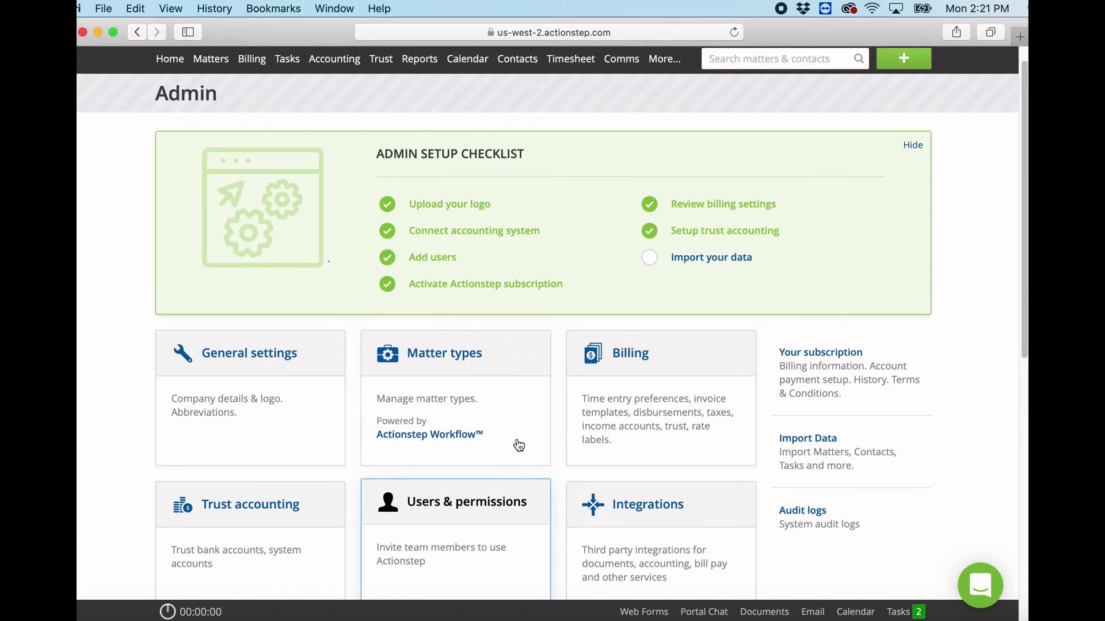
scroll(519, 444, down, 5)
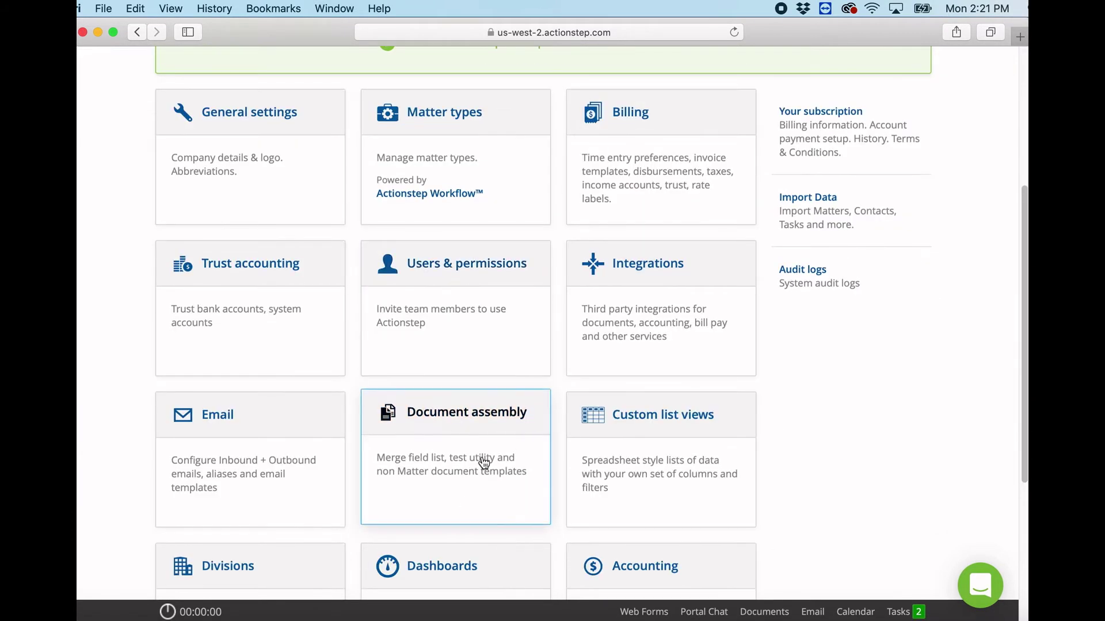
click(466, 463)
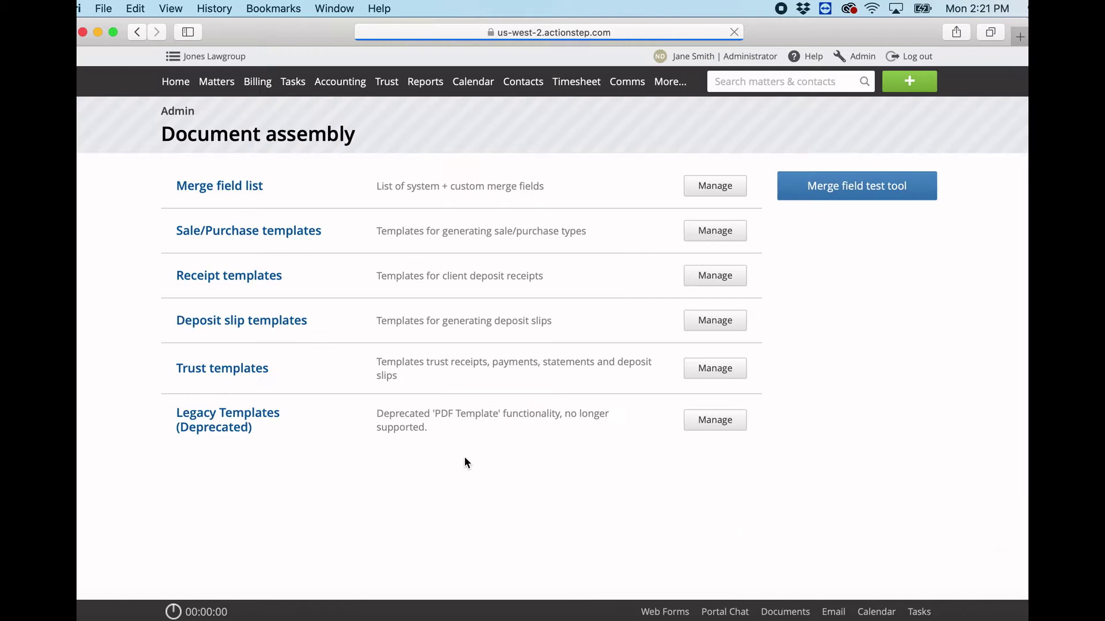
Step: Open the Merge field list and scan its columns from ID across to Parameters and back
click(228, 188)
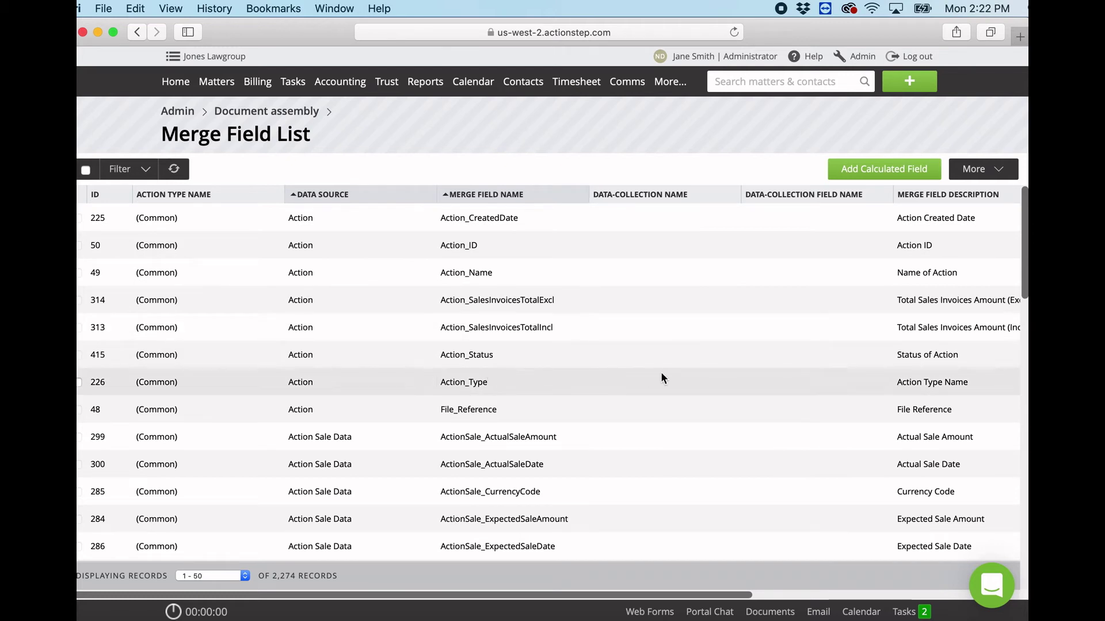
scroll(662, 377, right, 3)
scroll(662, 378, right, 6)
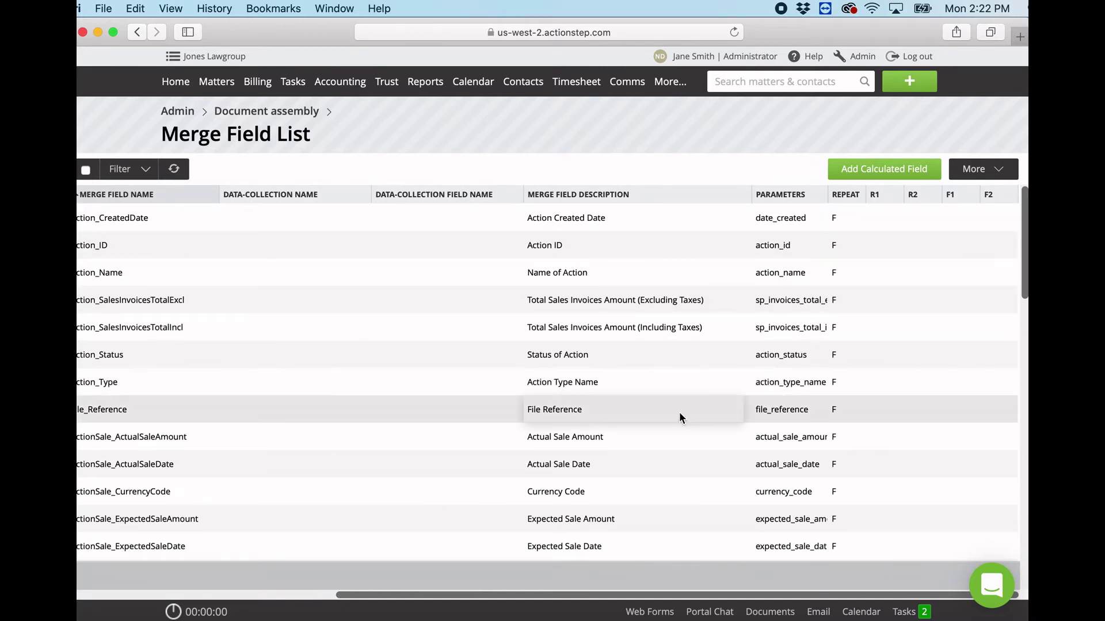
scroll(571, 426, left, 6)
scroll(570, 430, left, 4)
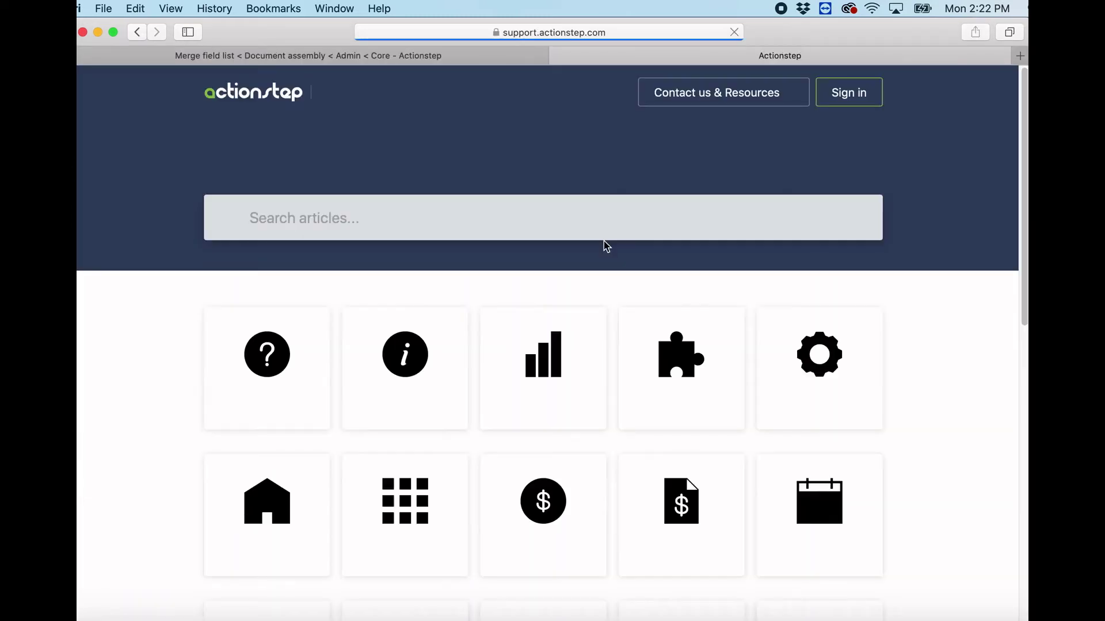
Step: Search the Actionstep Help Center for 'merge field options'
text(merge field options)
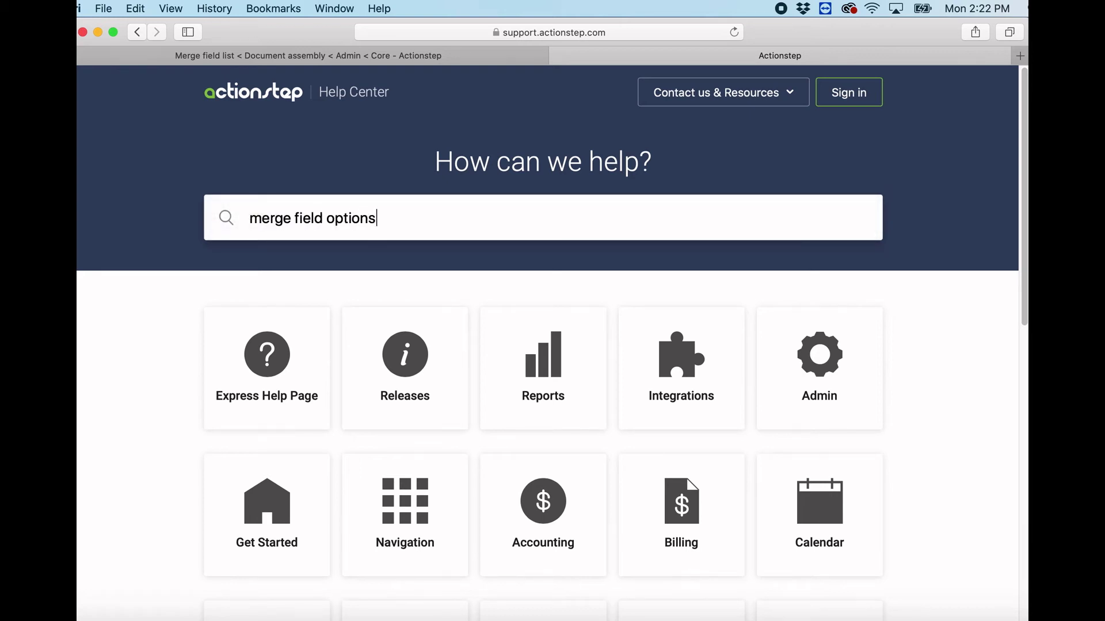
key(Return)
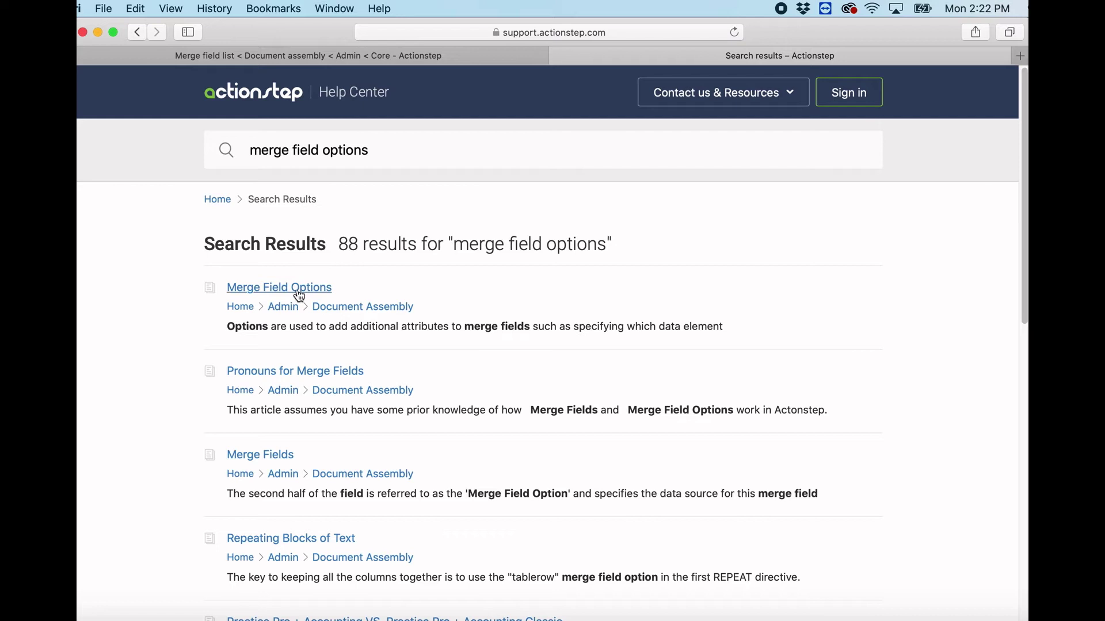
Step: Open the Merge Field Options article and read through its pt participant and fm format options
click(299, 295)
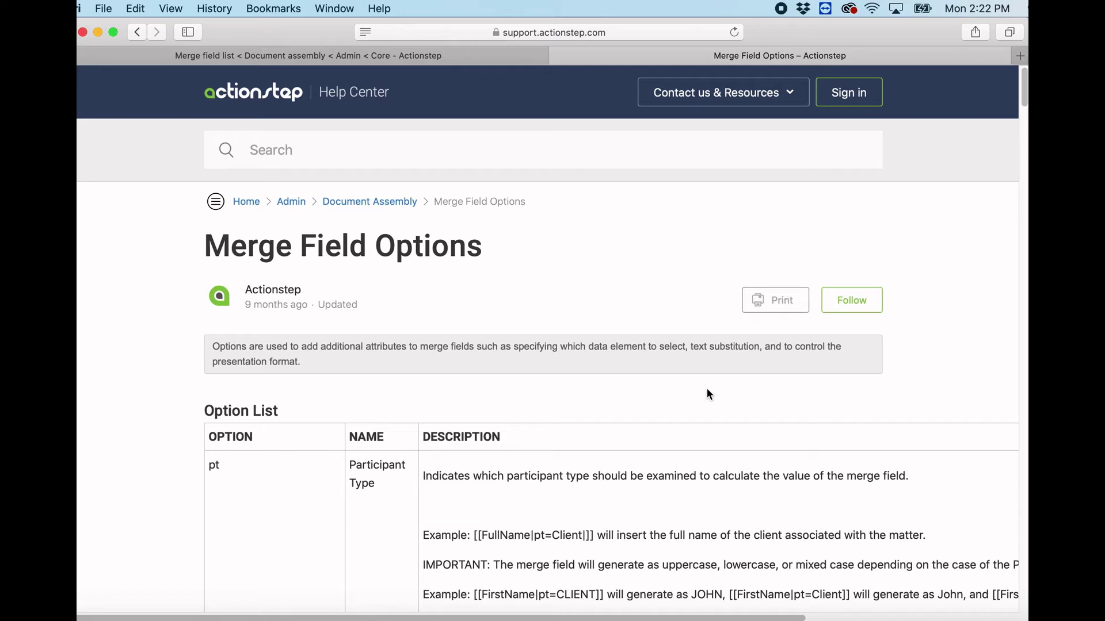
scroll(709, 395, down, 2)
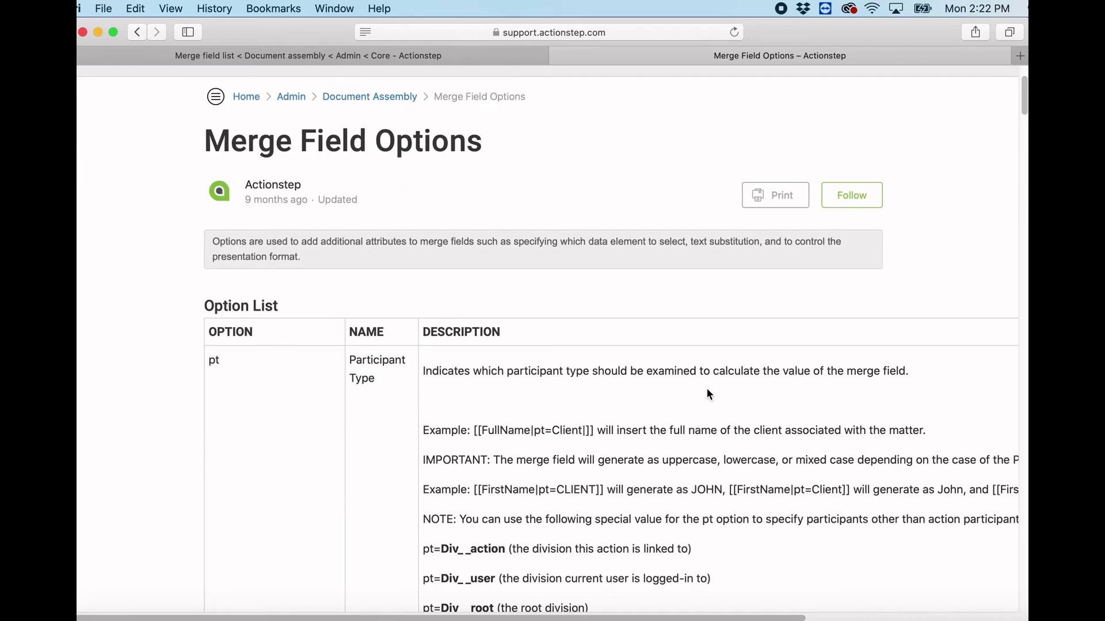
scroll(709, 395, down, 2)
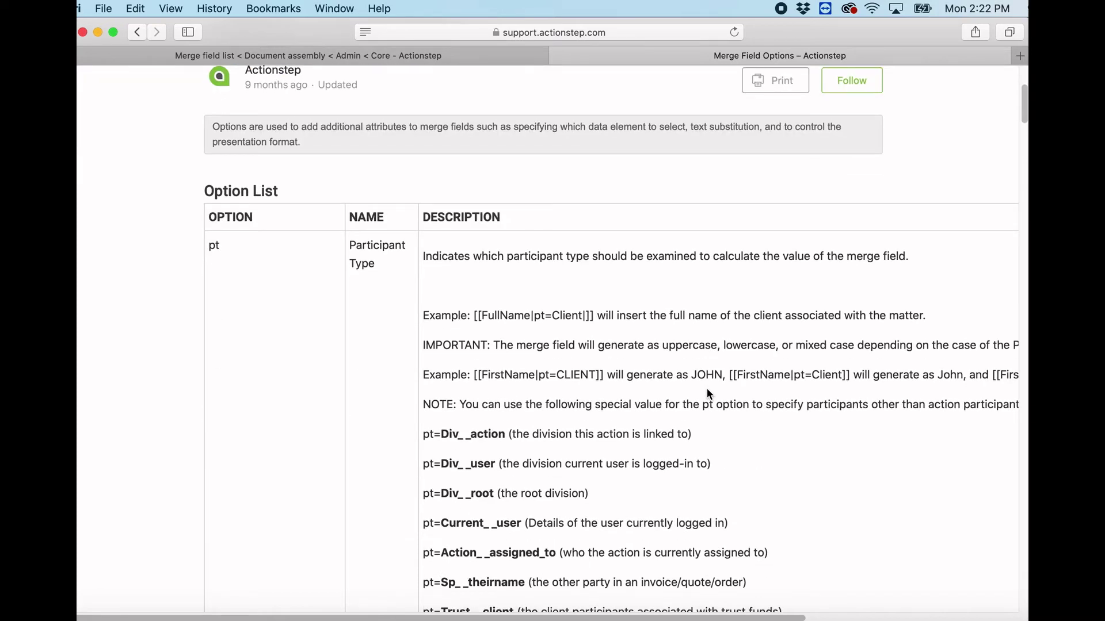
scroll(709, 394, down, 2)
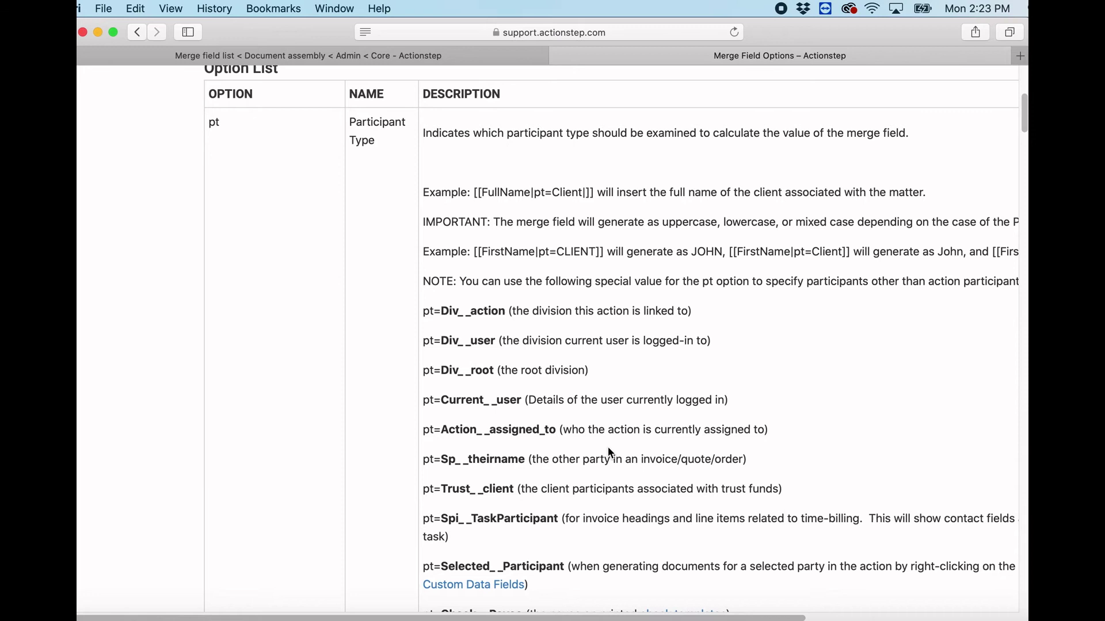
scroll(609, 449, down, 12)
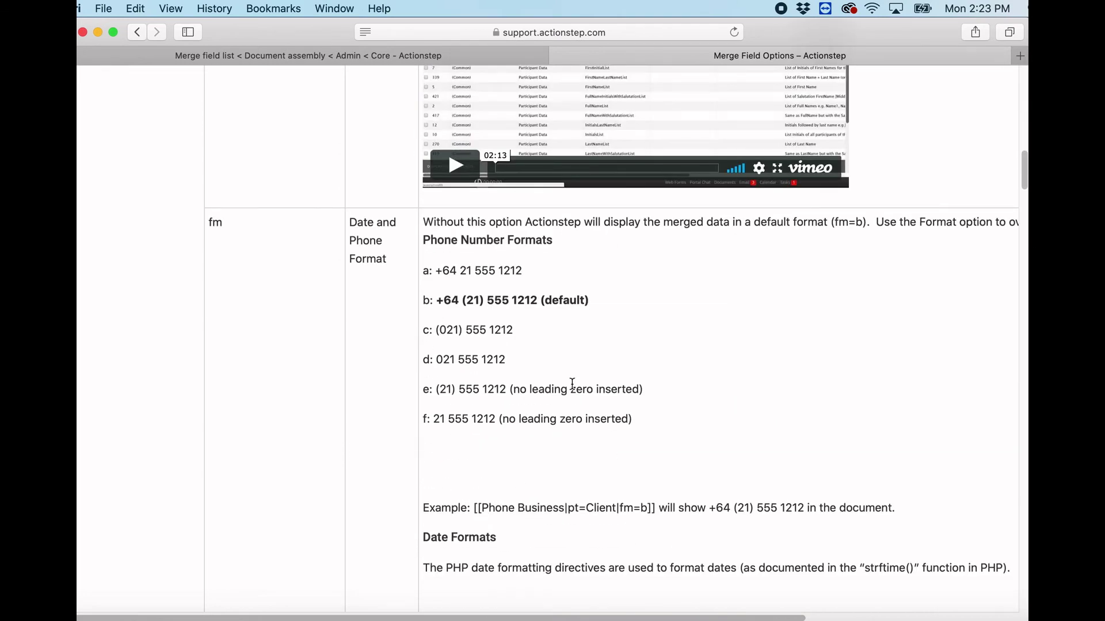
scroll(572, 384, down, 15)
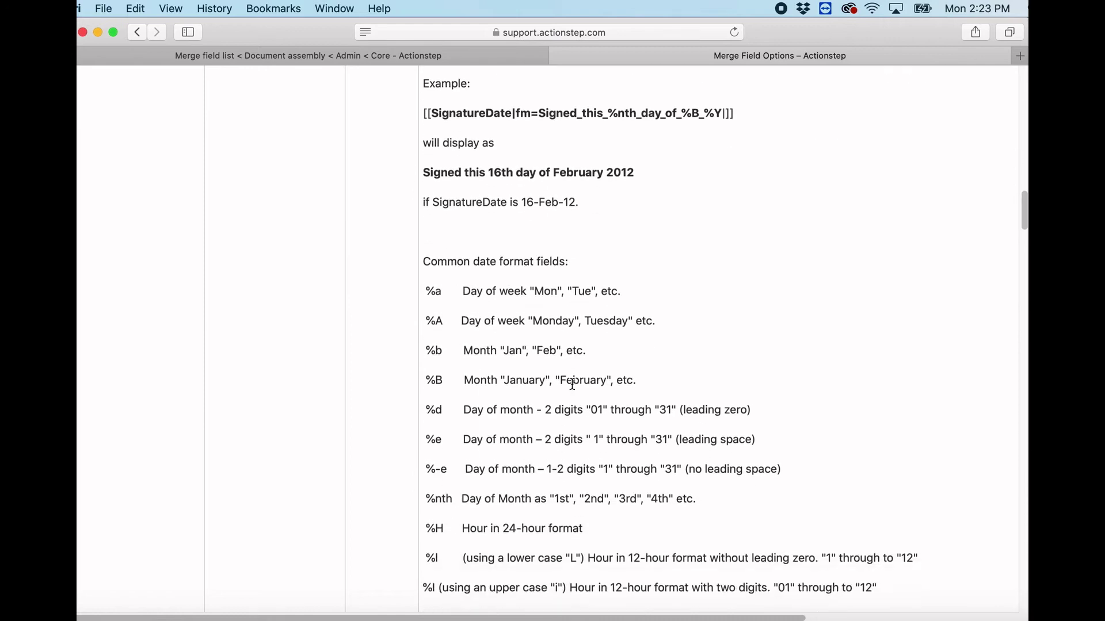
scroll(573, 384, down, 1)
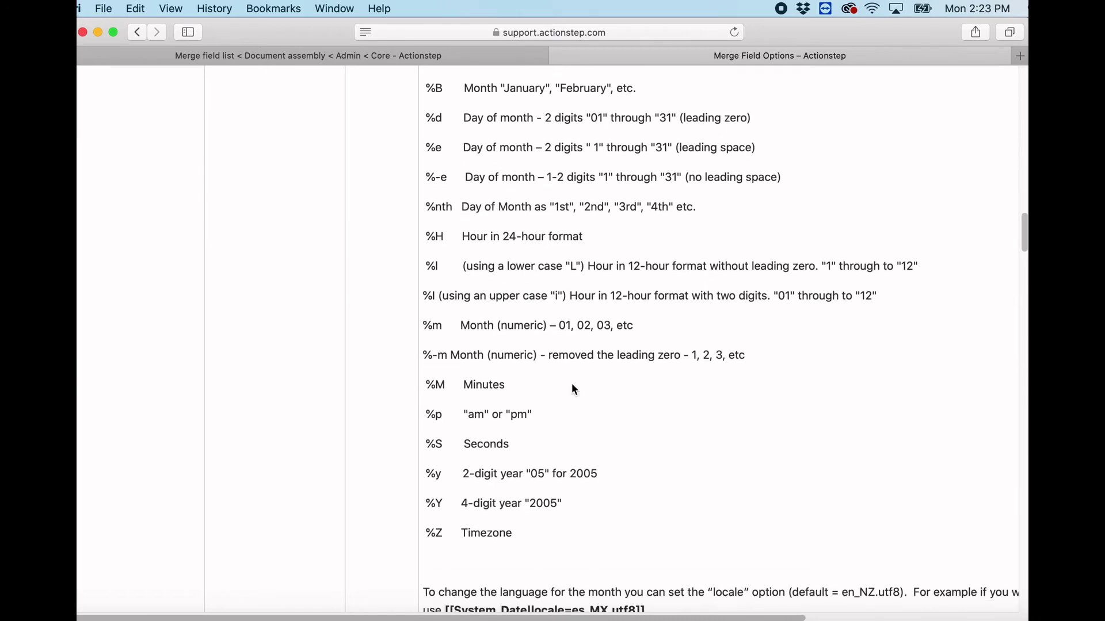
scroll(572, 387, up, 20)
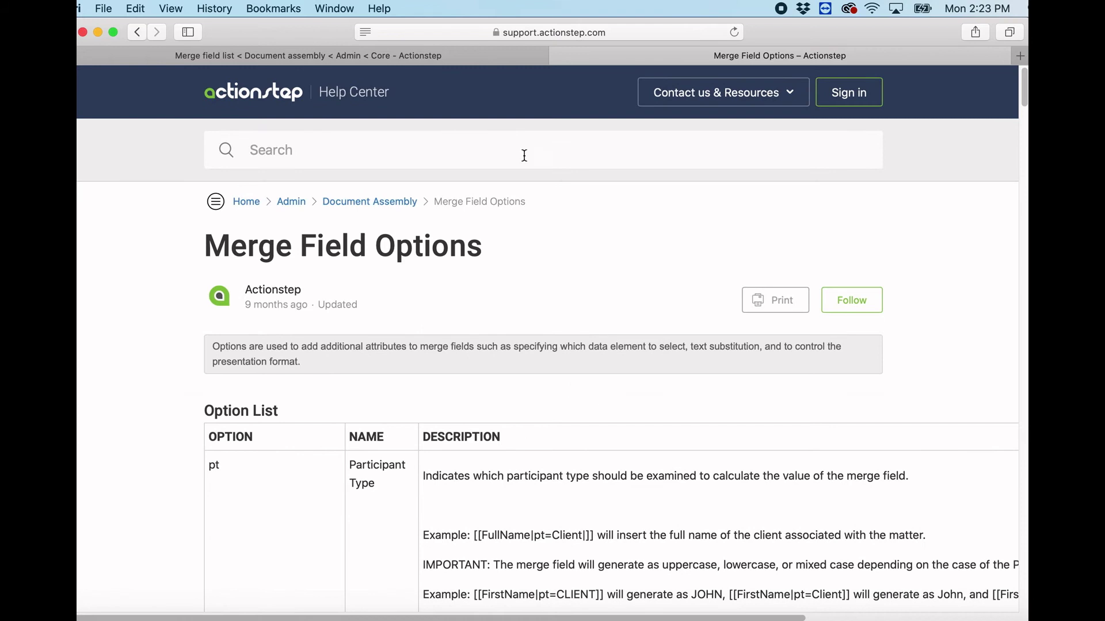
Step: Close the help tab and open the Merge field test tool under Admin > Document assembly
click(558, 58)
click(862, 57)
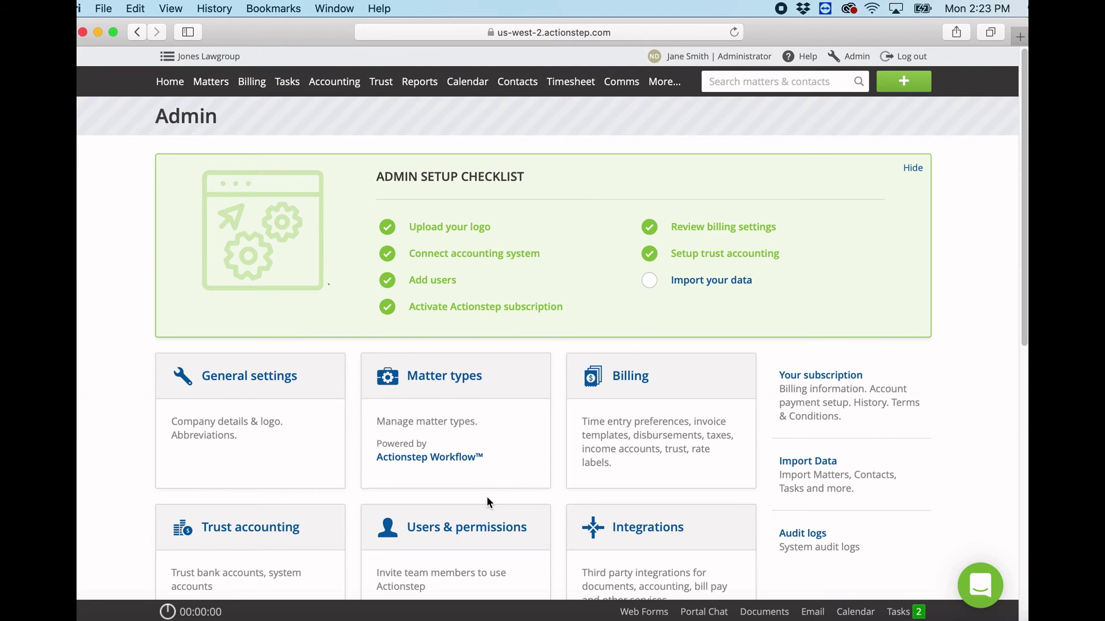
scroll(485, 496, down, 5)
click(492, 471)
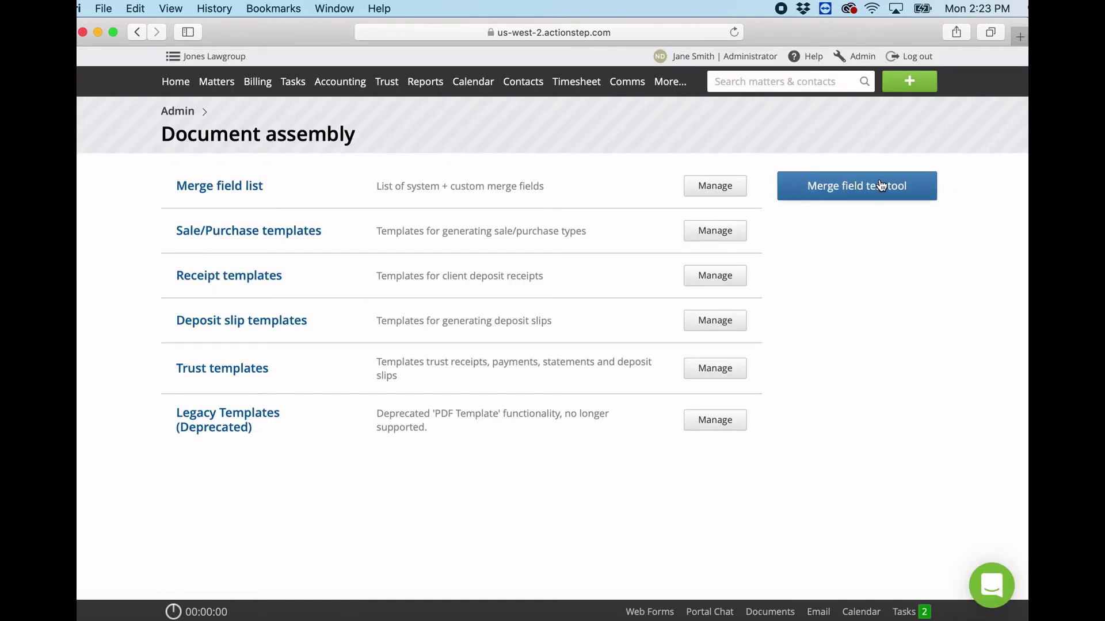
click(881, 186)
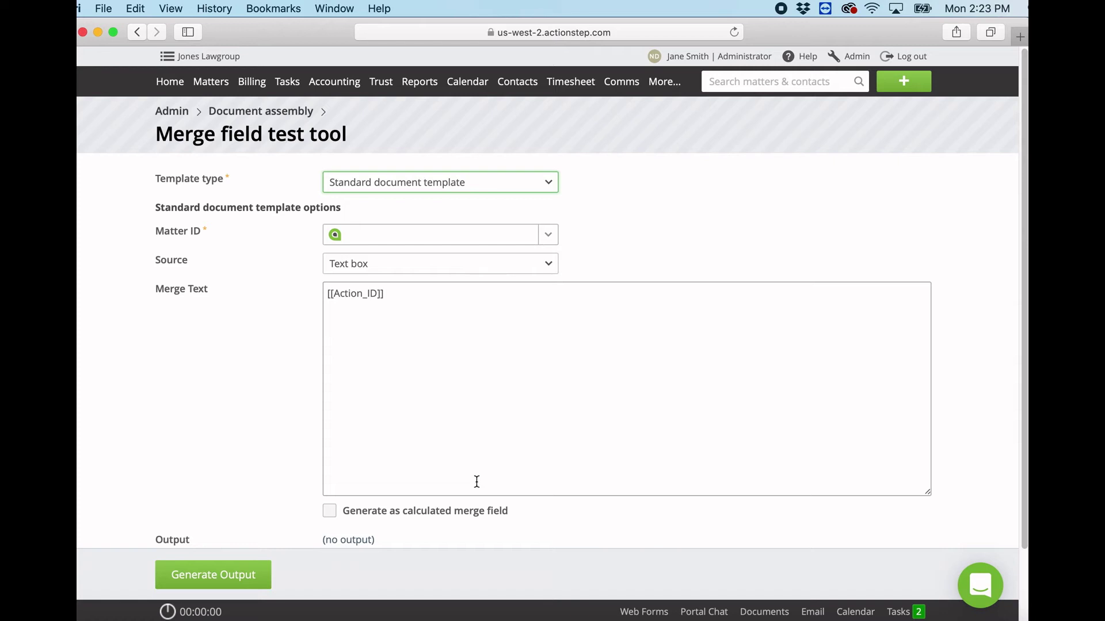
Step: Select matter 20 and generate the test output for the [[Action_ID]] merge text
click(414, 235)
text(20)
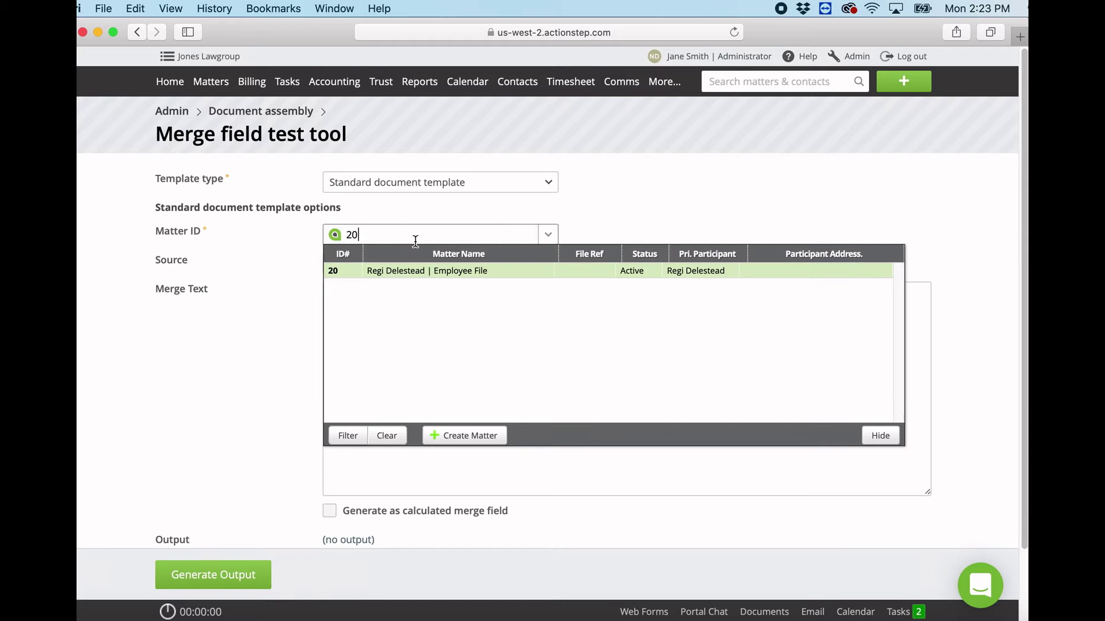
click(410, 276)
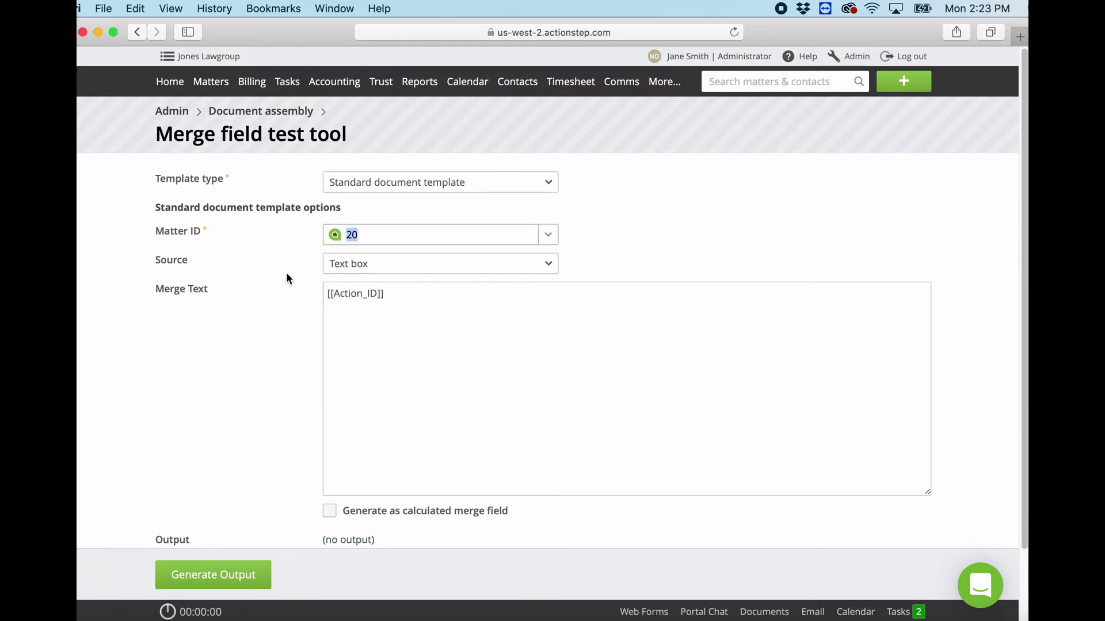
click(390, 304)
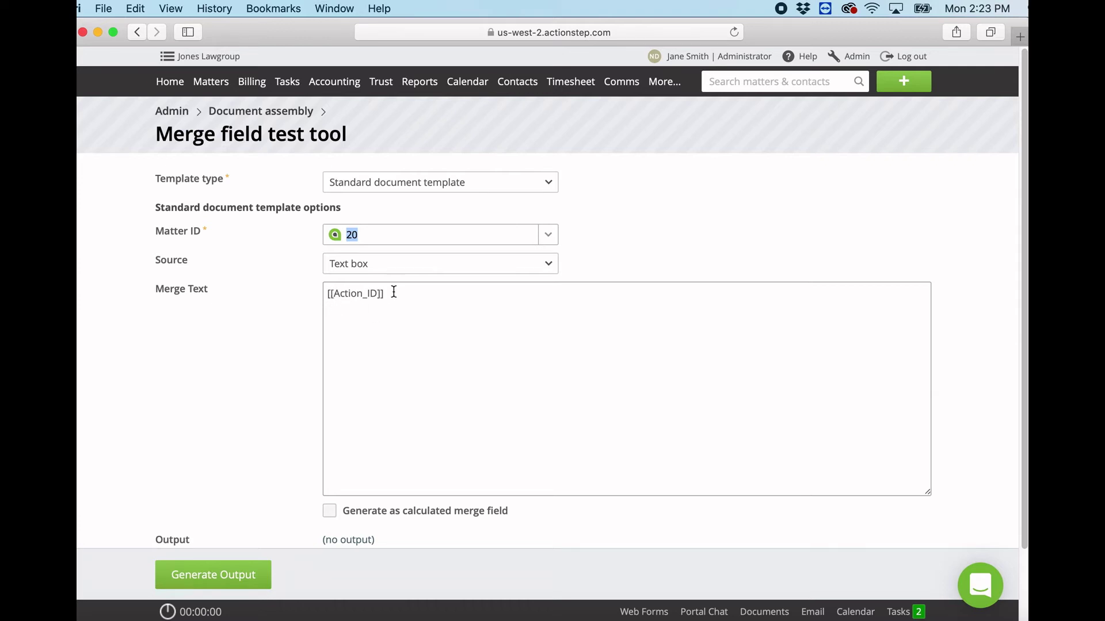
scroll(381, 385, down, 2)
click(229, 574)
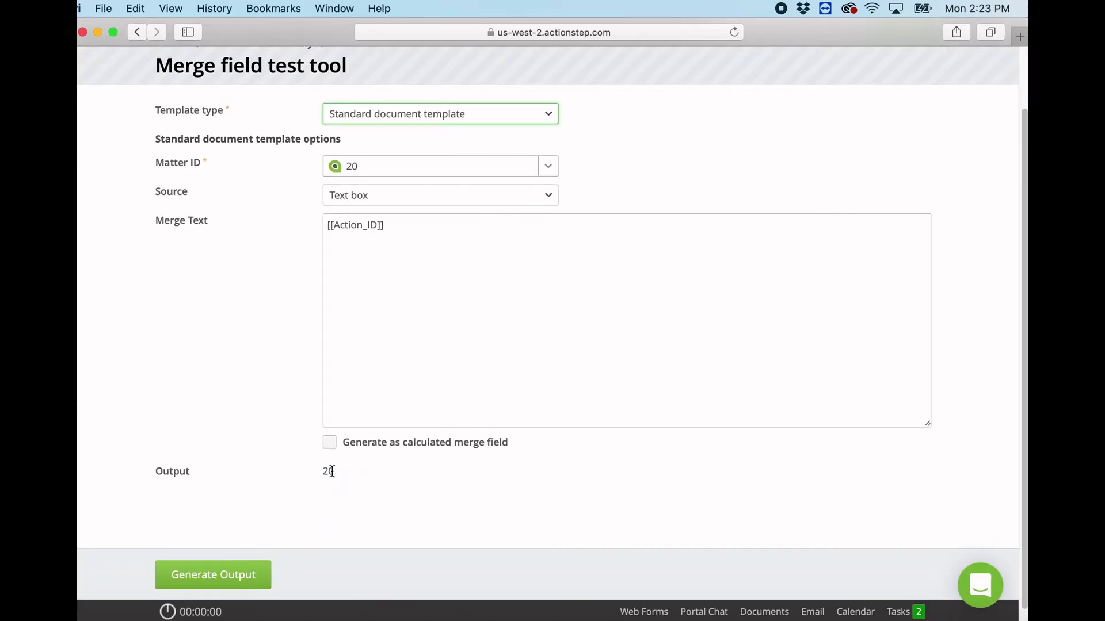
Step: Change the merge text to [[Action_Name]], generate its output, then bring up the blank Word document
click(377, 226)
key(BackSpace)
key(BackSpace)
text(Name)
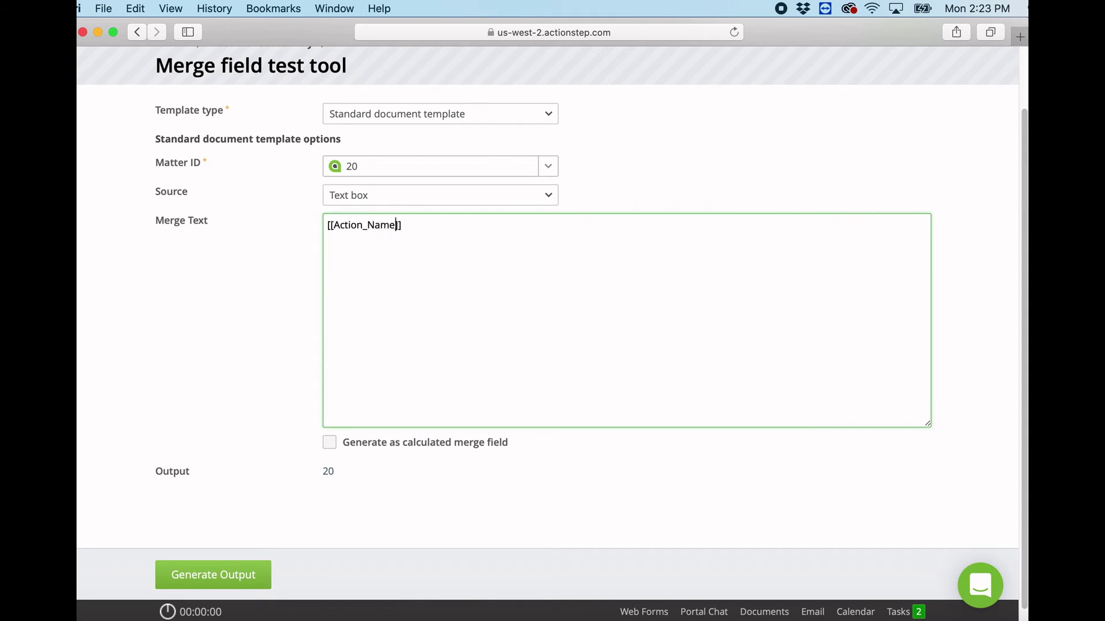
click(233, 577)
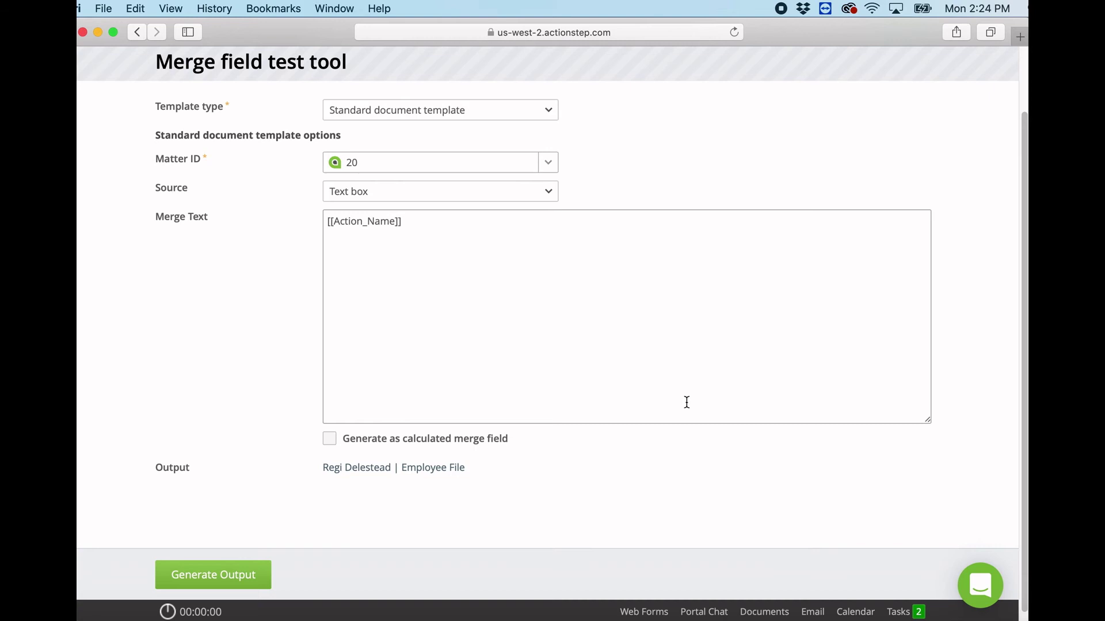
click(968, 619)
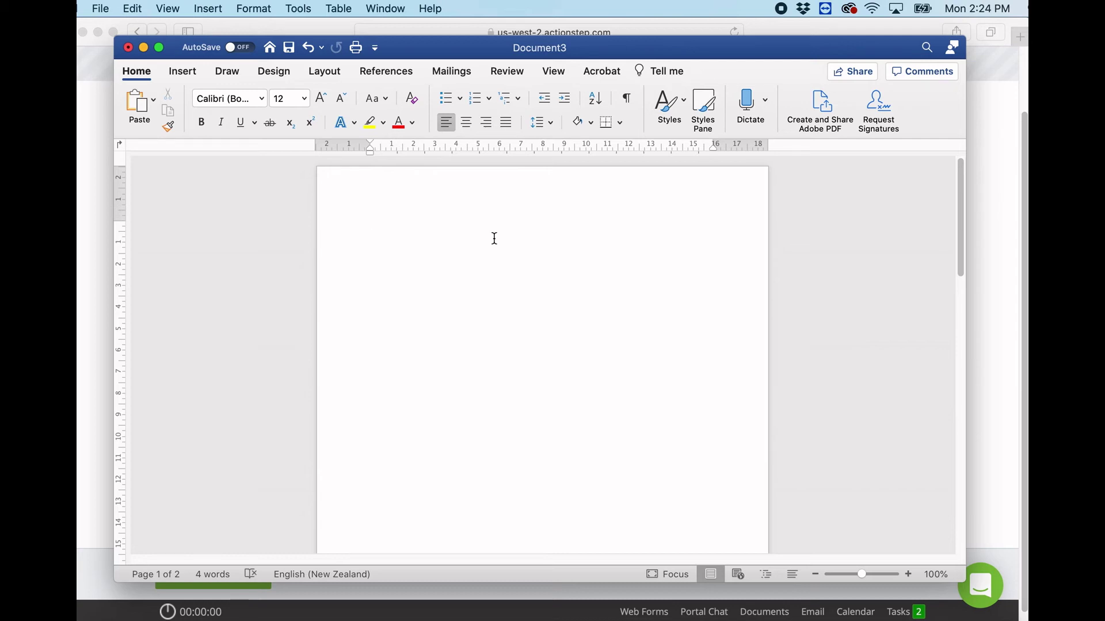
Step: Write [[Action_ID]] as the first line of Document3 and open the Insert menu
text([[Action_ID]])
key(Return)
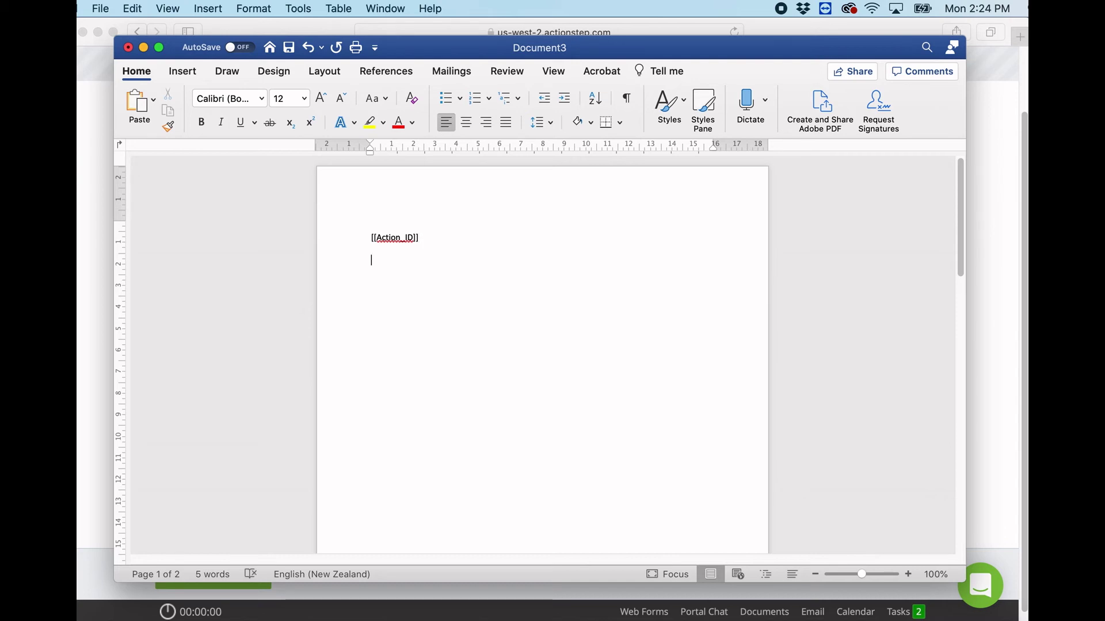
click(208, 9)
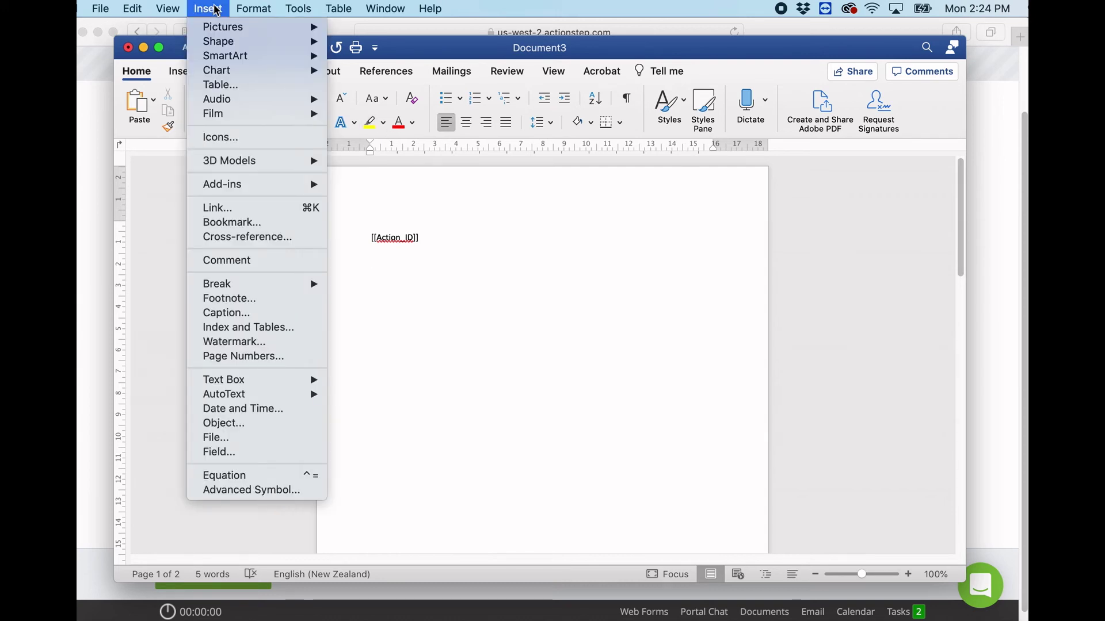
Step: Insert a Mail Merge MergeField with code MERGEFIELD Action_ID on the second line
click(236, 454)
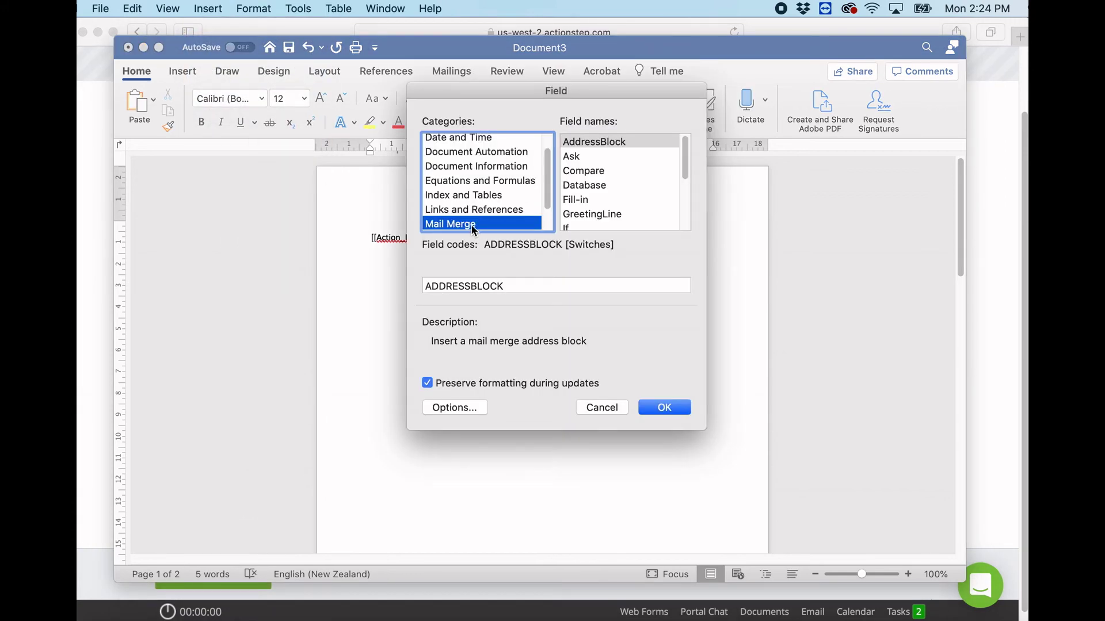
scroll(636, 205, down, 3)
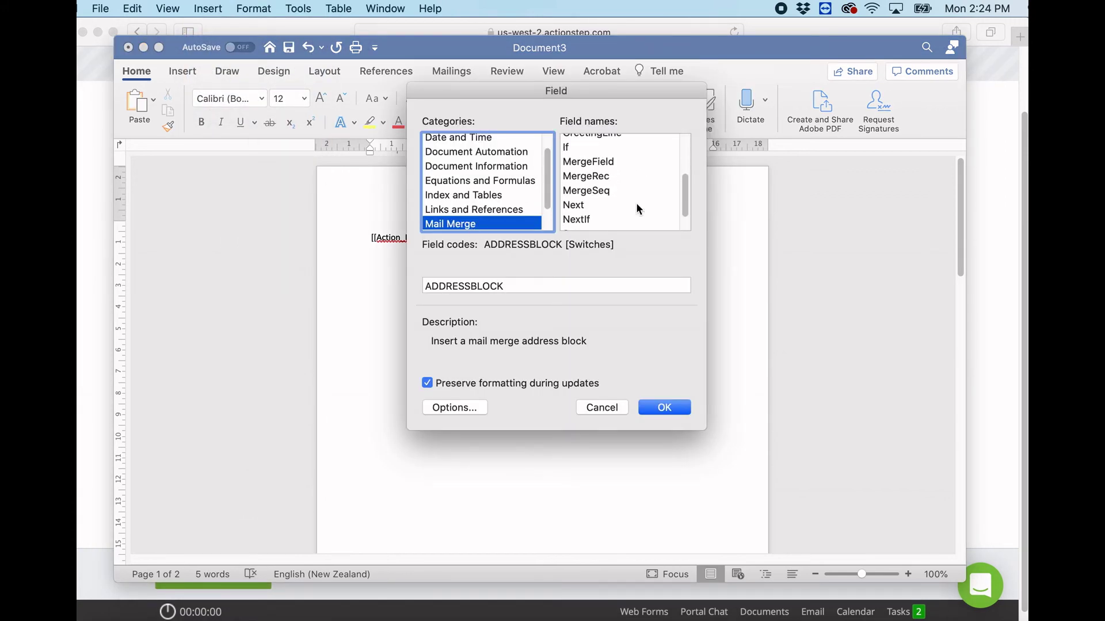
click(626, 162)
click(508, 286)
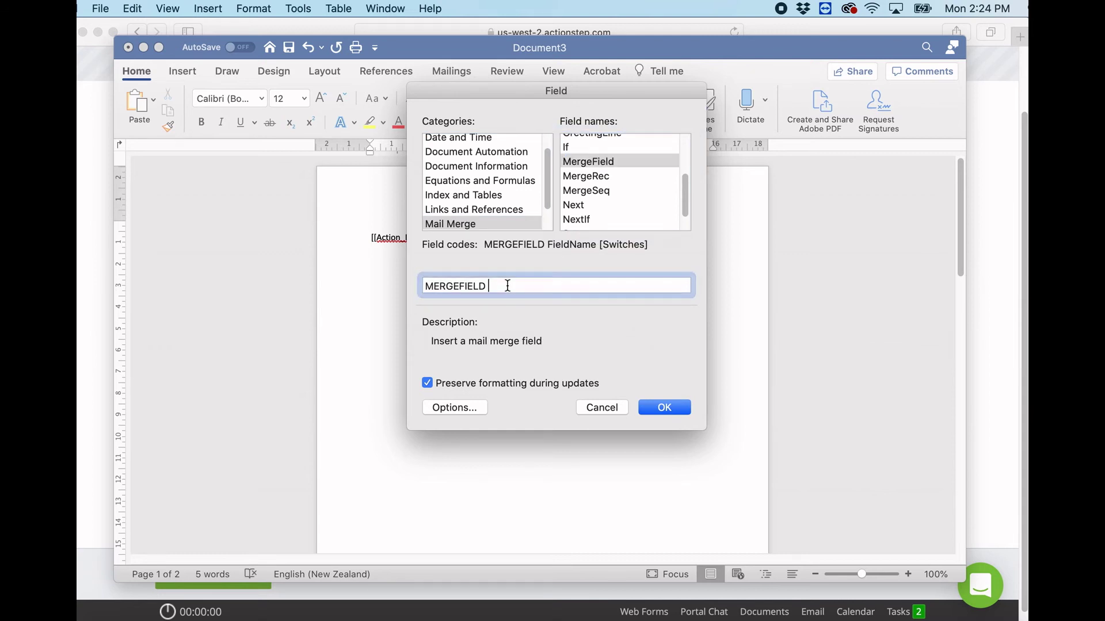
text(Ac)
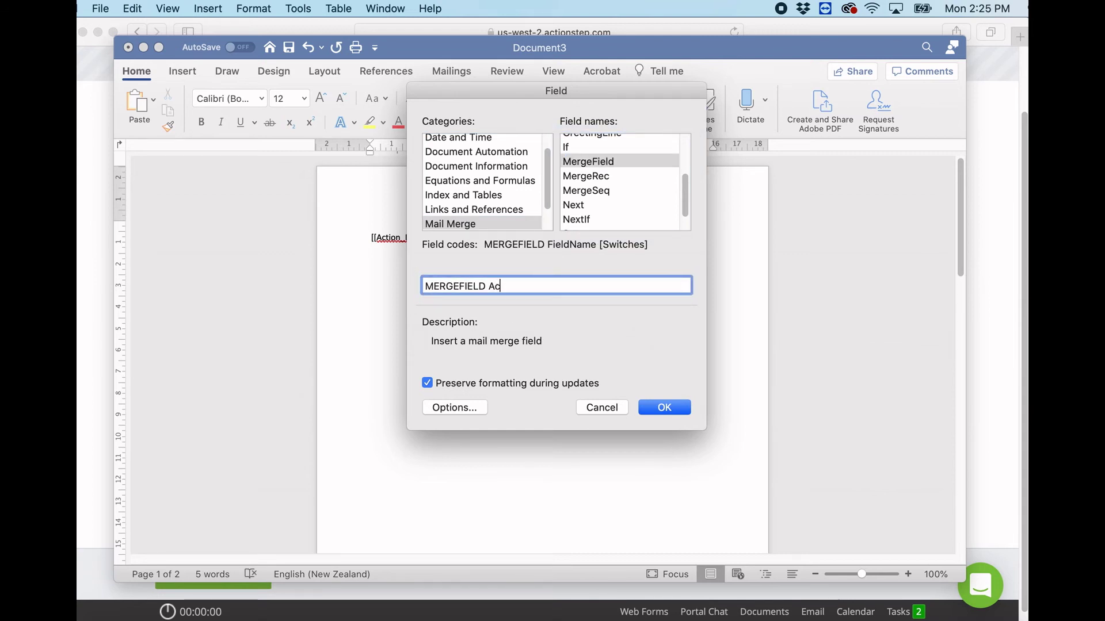
text(tion_ID)
click(669, 409)
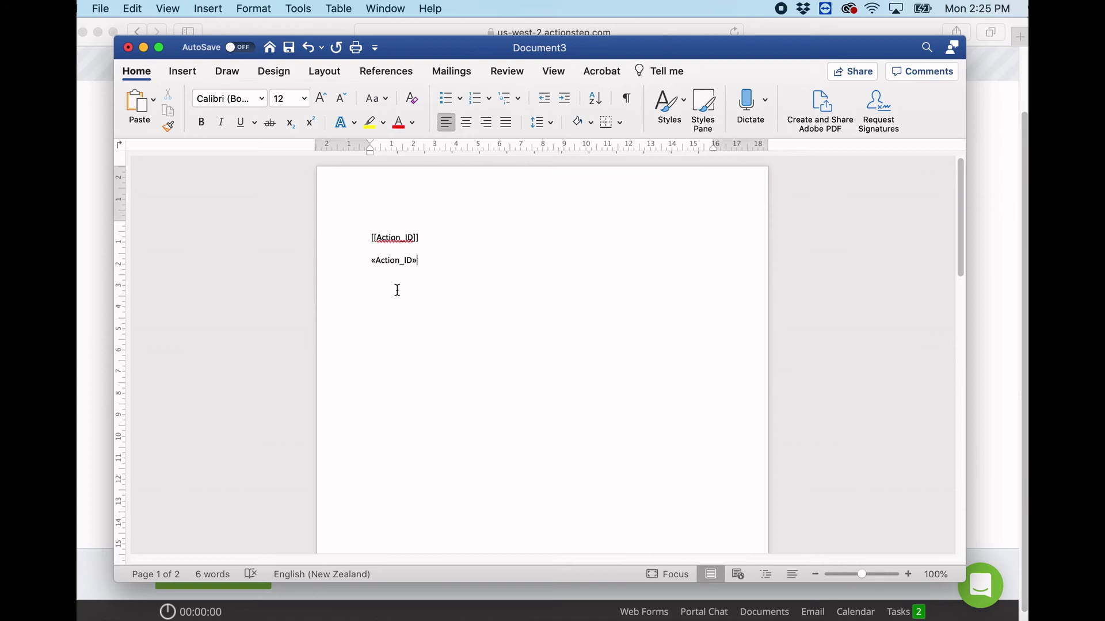
Step: Trim the merge field's visible label from «Action_ID» to «ID»
click(407, 259)
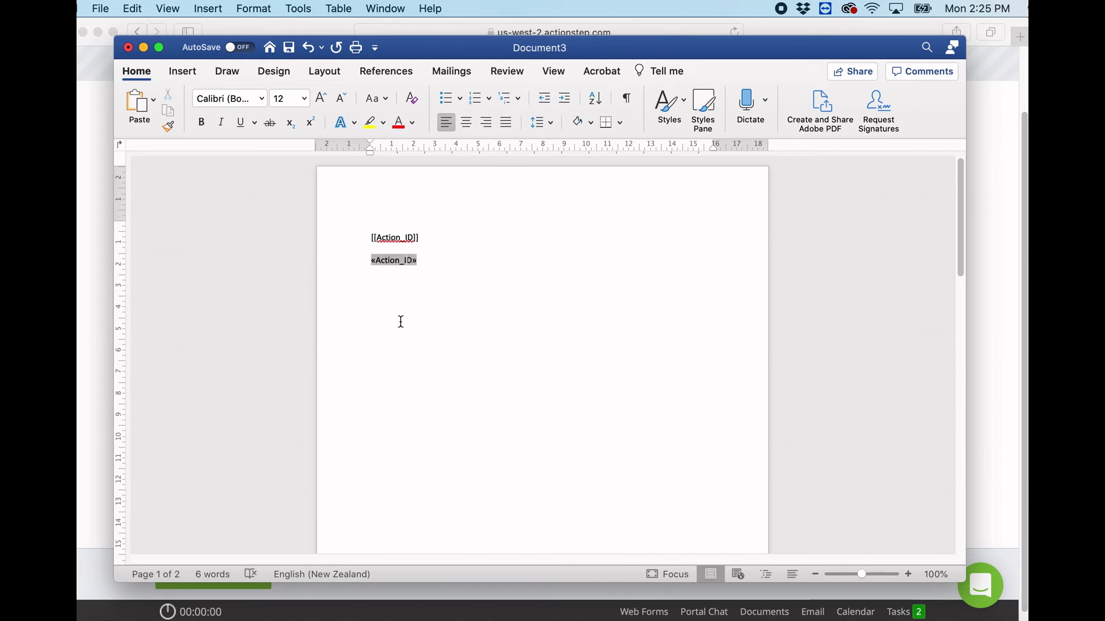
click(412, 261)
key(BackSpace)
key(BackSpace)
key(BackSpace)
key(BackSpace)
key(BackSpace)
key(BackSpace)
key(BackSpace)
click(418, 331)
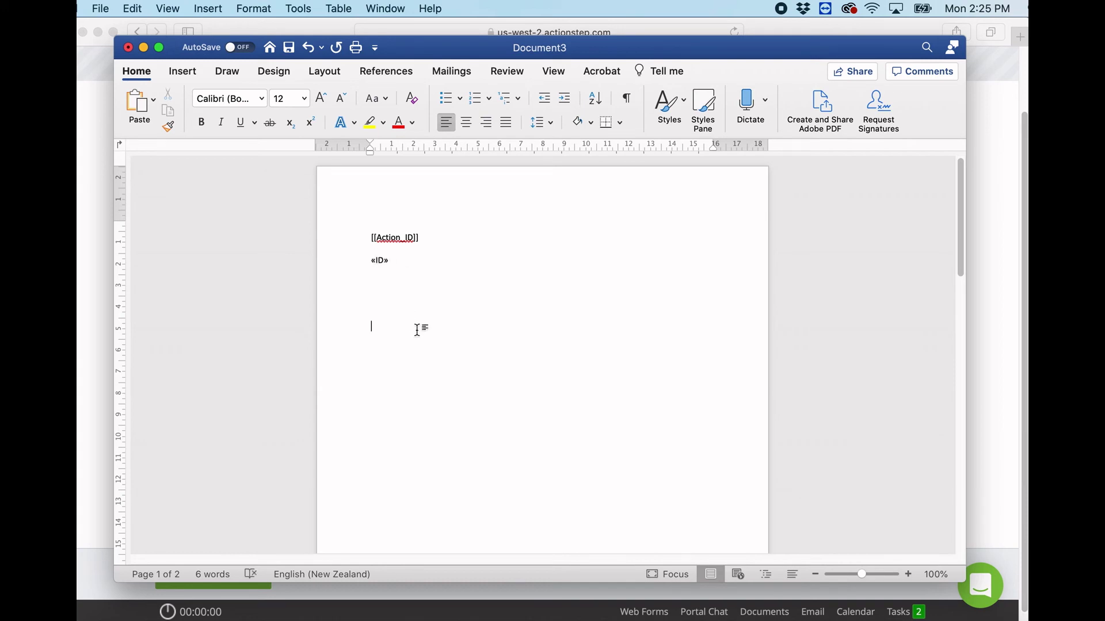
Step: Show the field code and change it from Action_ID to MERGEFIELD Action_Name
click(382, 261)
right_click(383, 261)
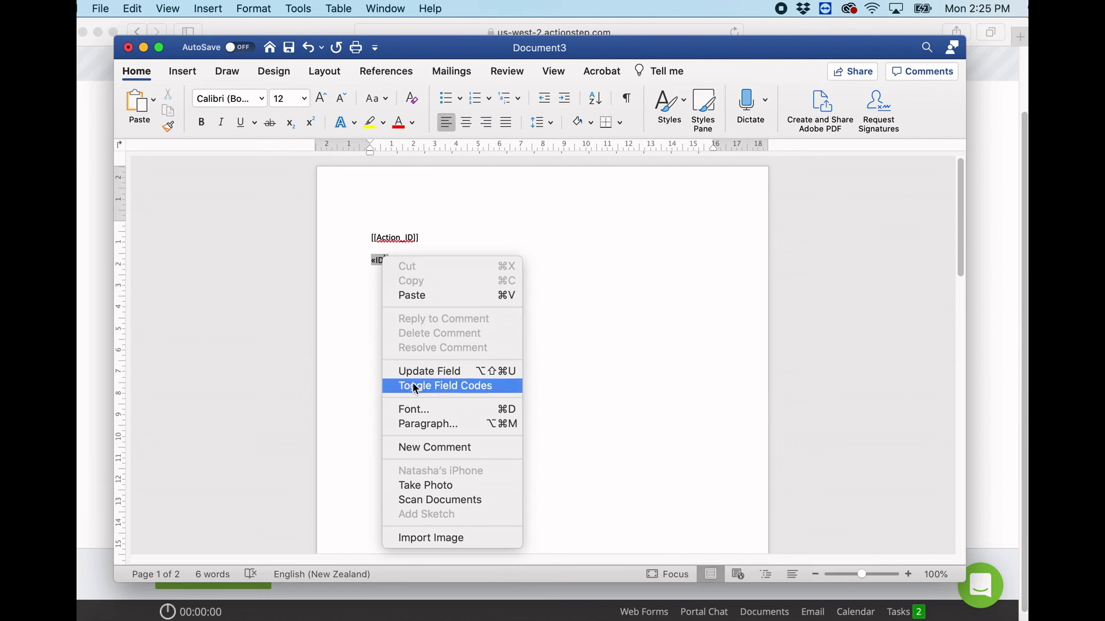
click(434, 386)
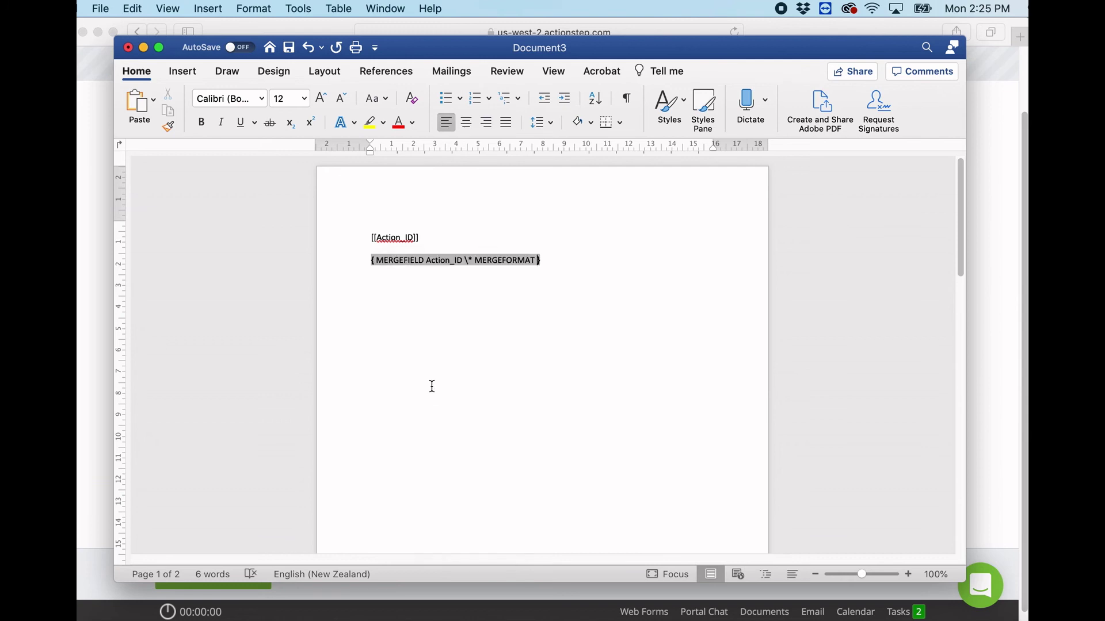
click(461, 260)
key(BackSpace)
key(BackSpace)
text(Name)
right_click(458, 260)
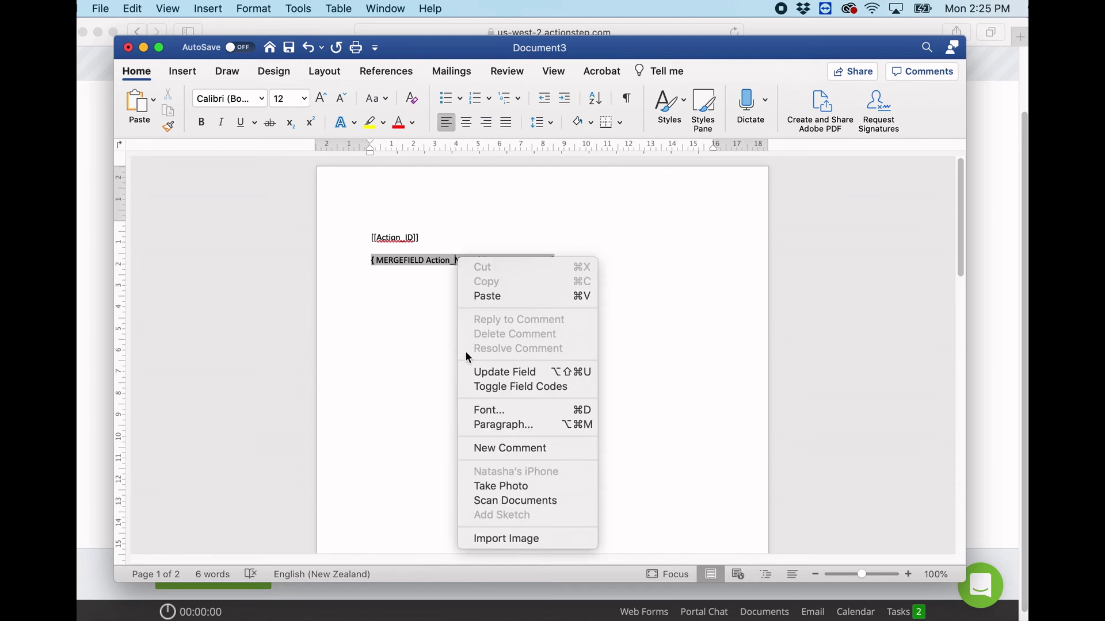
Step: Hide the field code so the Action_Name field displays its «ID» label again
click(486, 388)
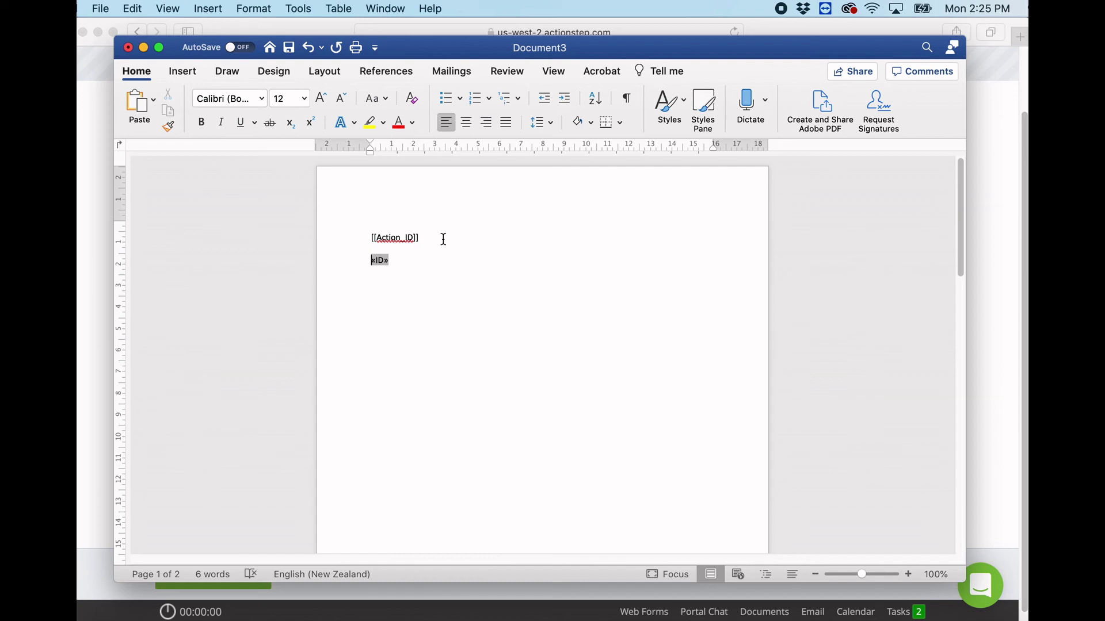
click(387, 269)
Step: Delete the page break so [[FirstNameLastNameList]] and [[CompanyName]] sit directly under «Lawyer Name»«CompanyName»
scroll(379, 279, down, 15)
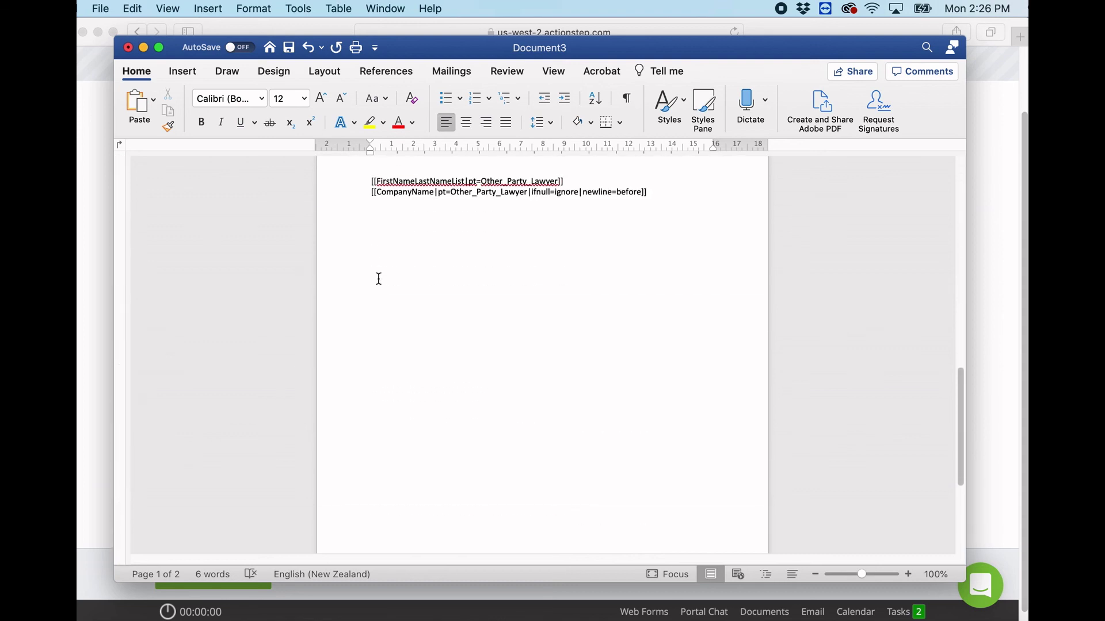
scroll(379, 279, up, 5)
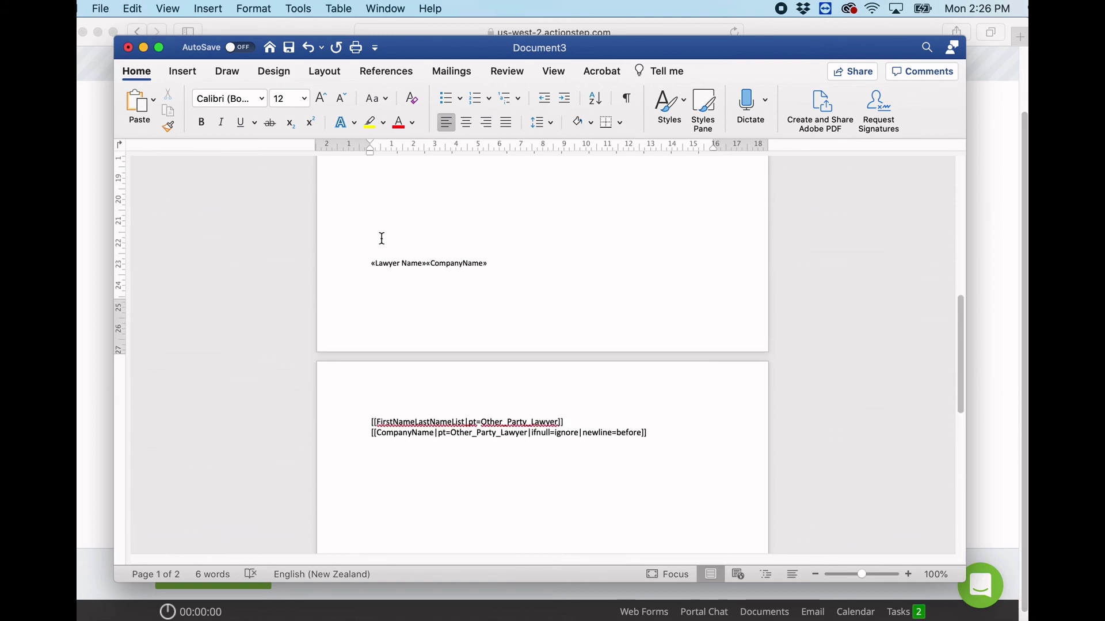
click(382, 238)
key(BackSpace)
key(BackSpace)
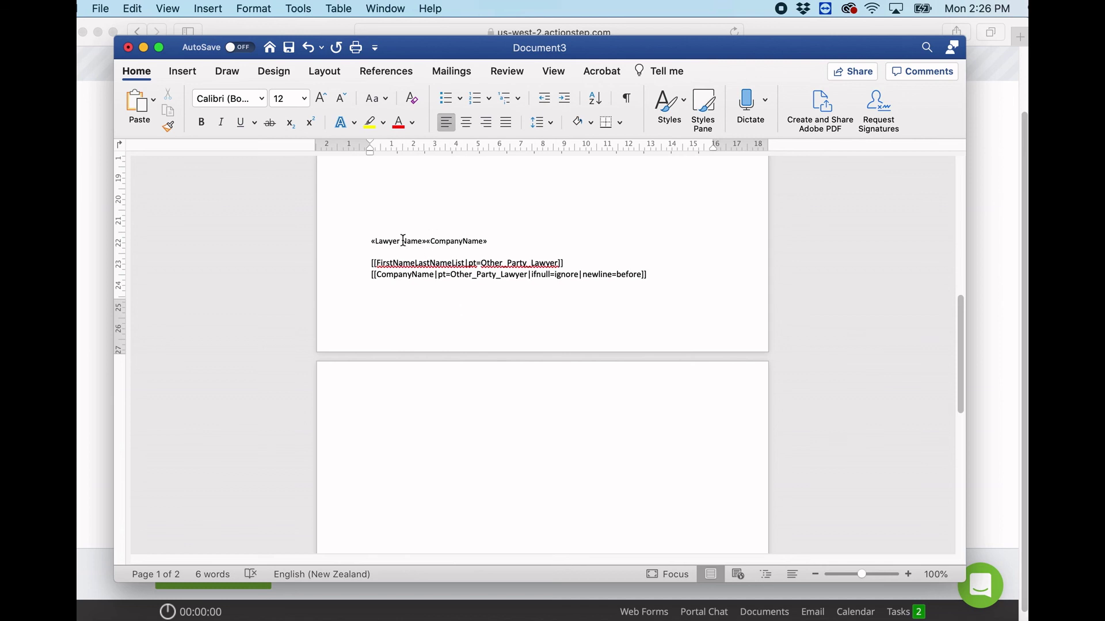
click(446, 242)
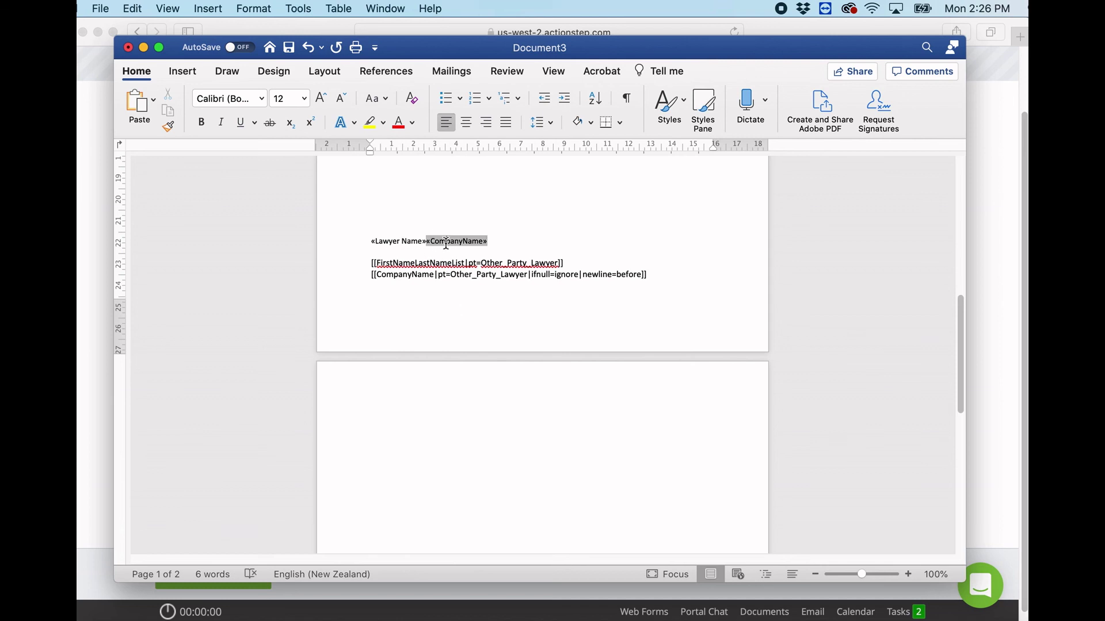
click(413, 241)
right_click(413, 240)
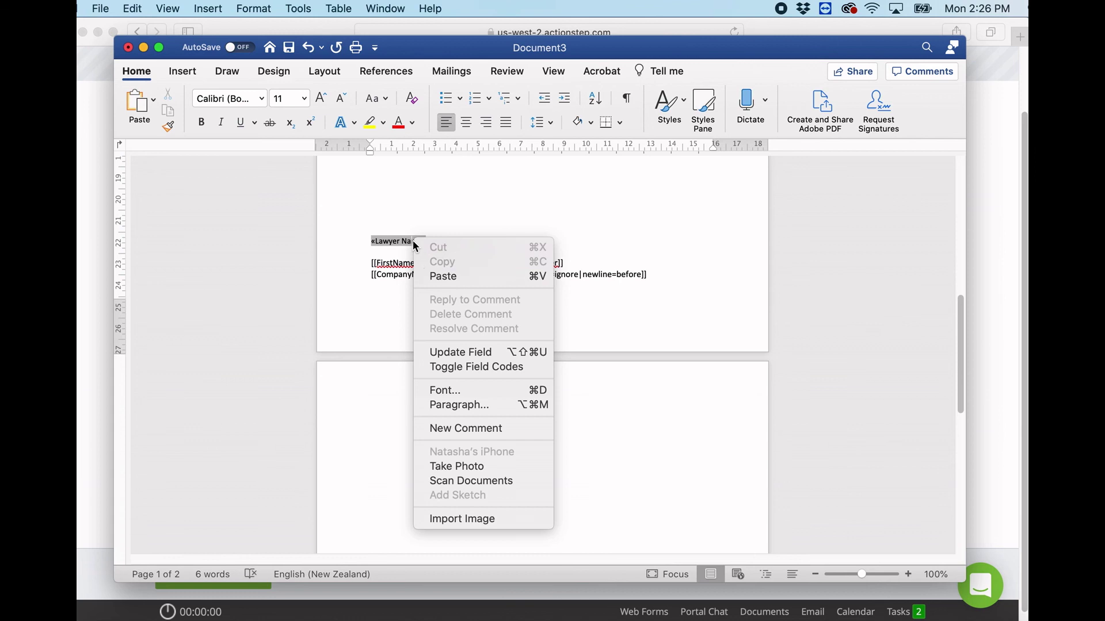
click(442, 368)
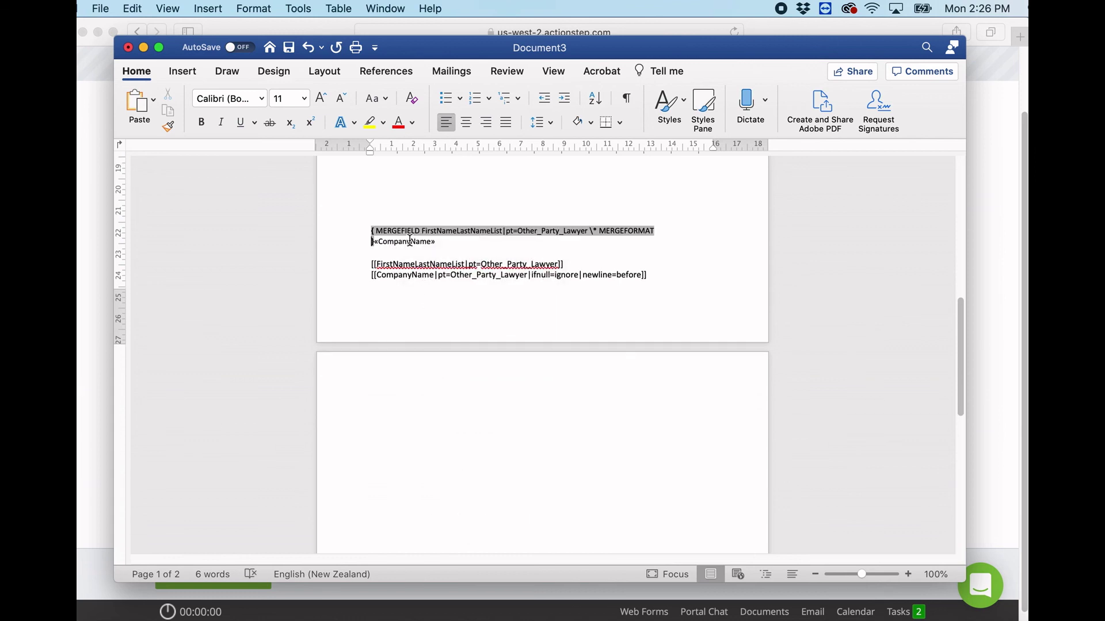
click(409, 241)
right_click(409, 241)
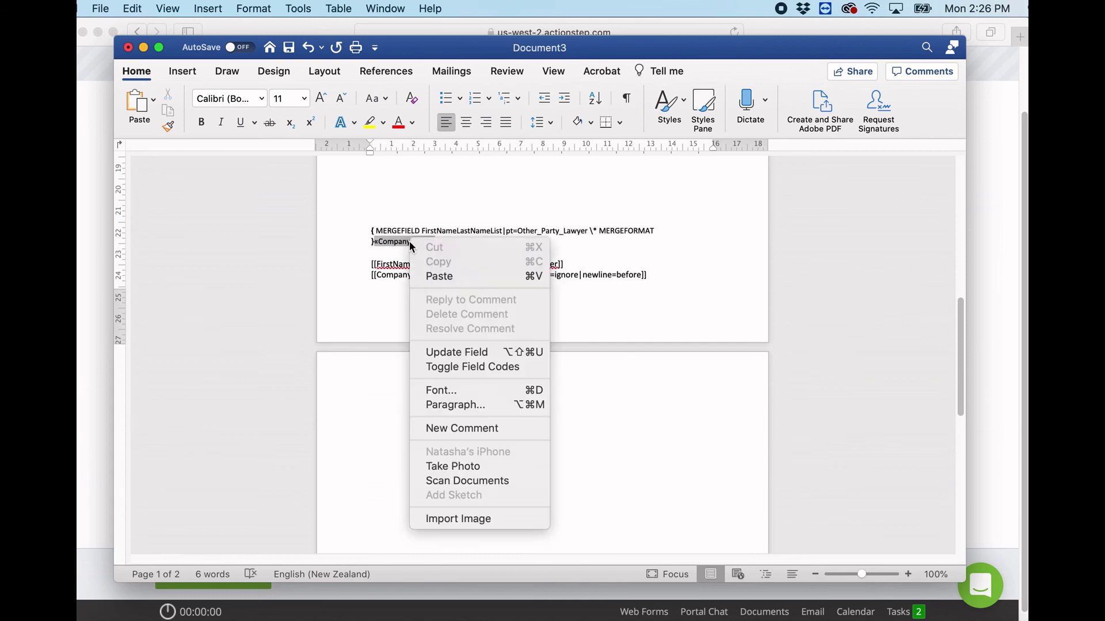
click(448, 369)
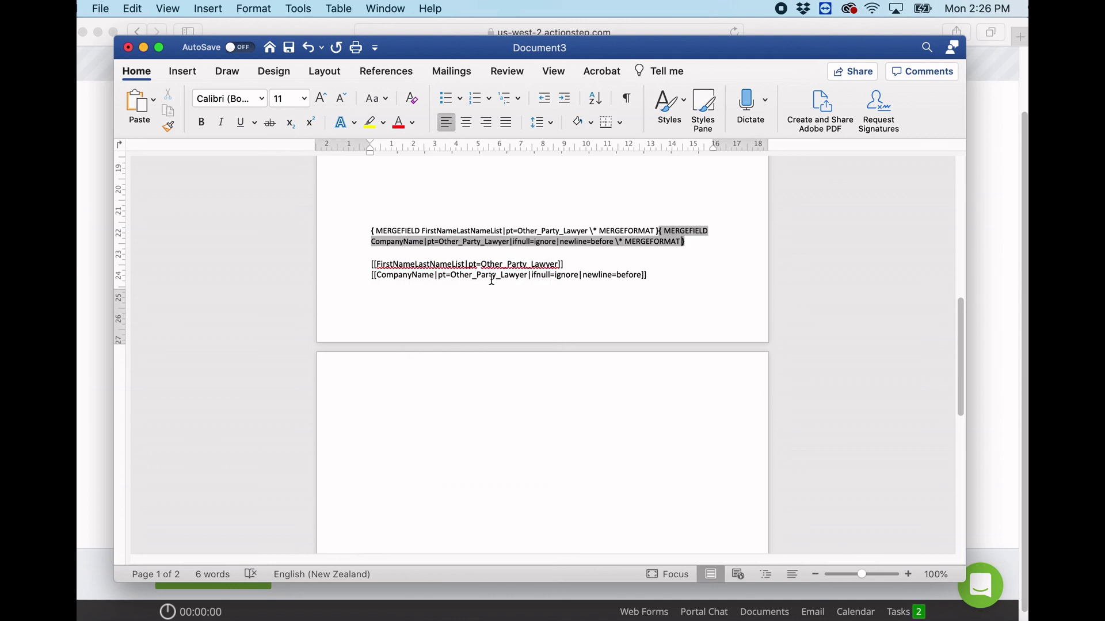
right_click(560, 244)
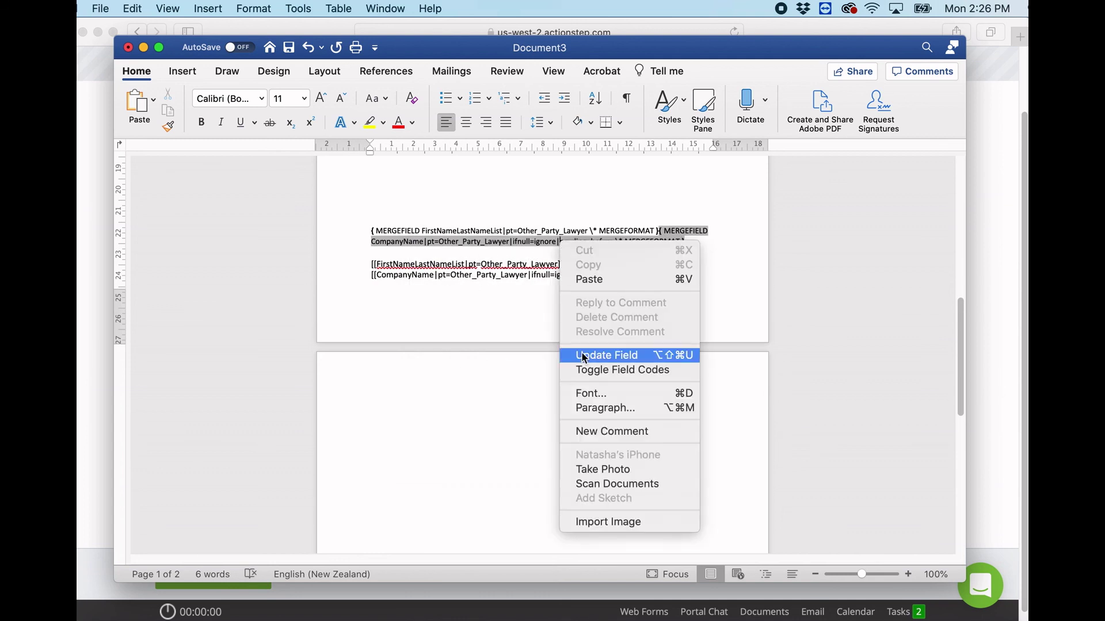
click(582, 371)
click(495, 234)
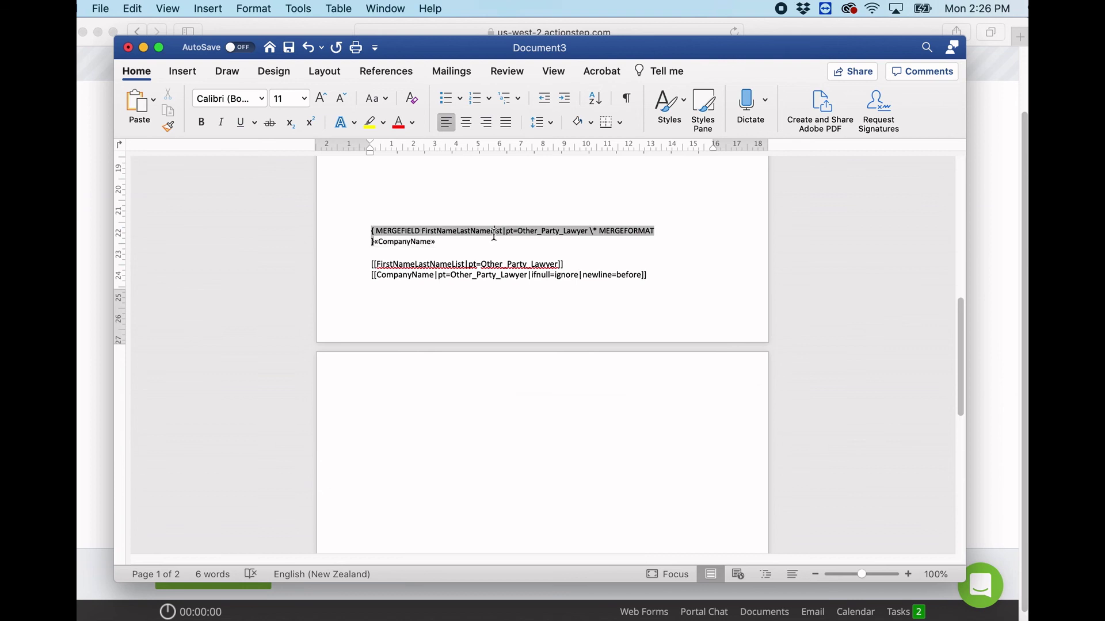
right_click(494, 234)
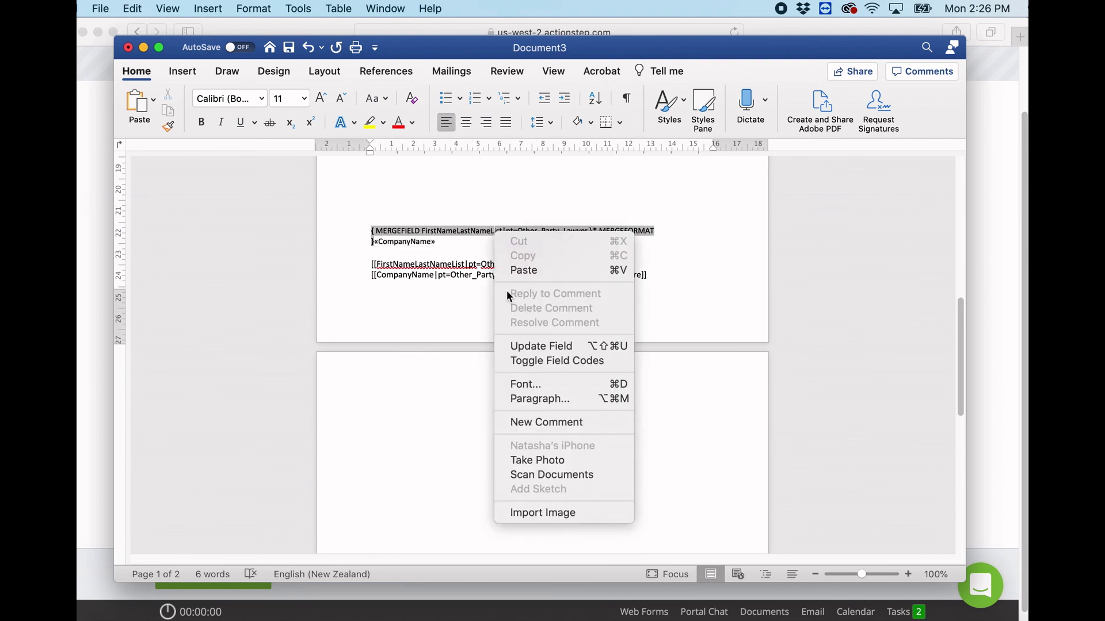
click(516, 361)
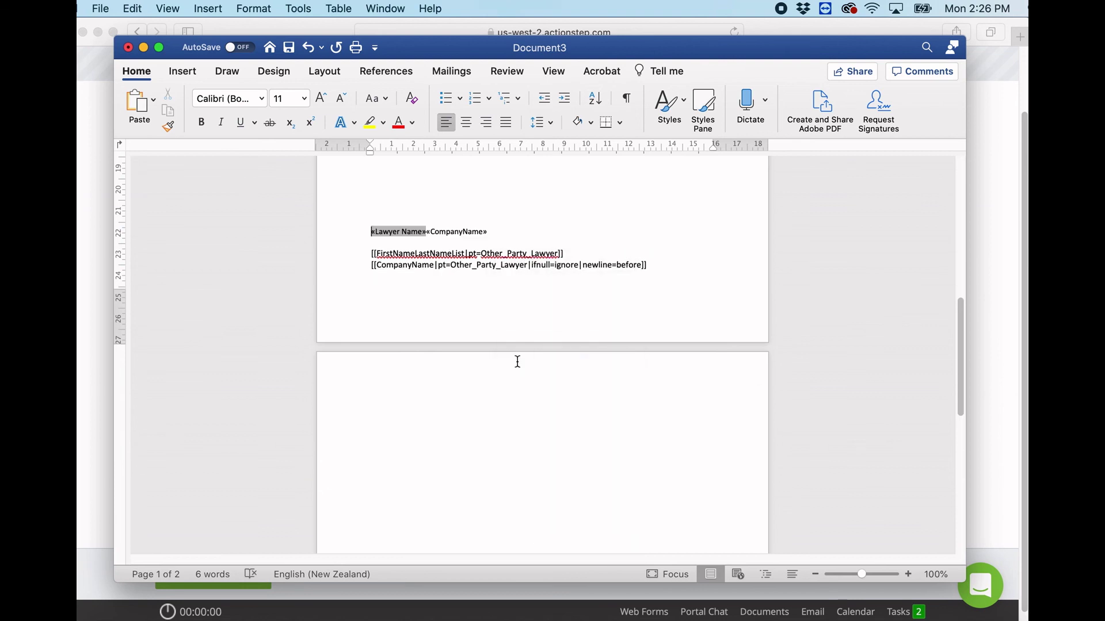